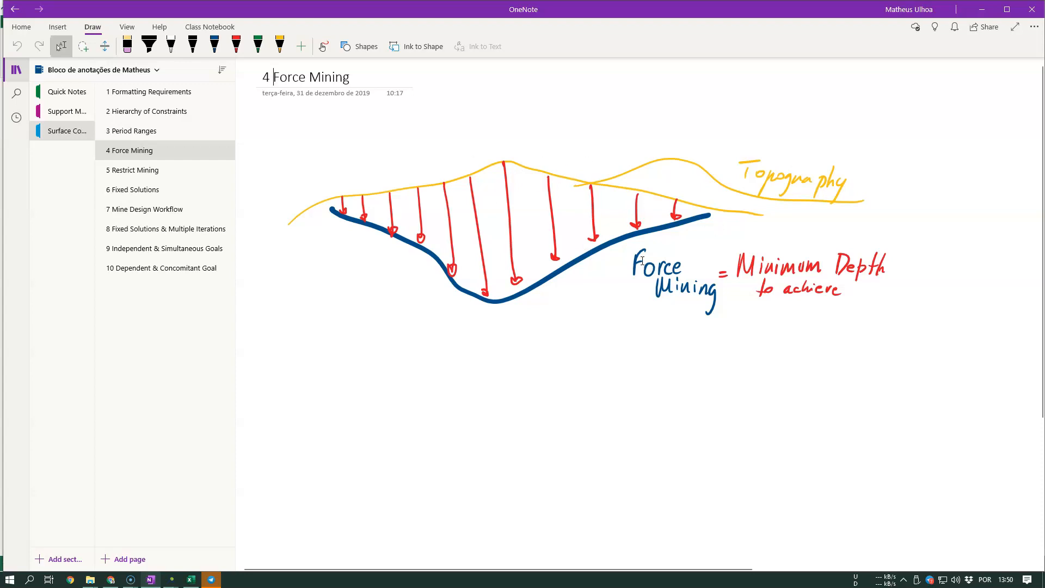
Examine the Force Mining note page, the MiningMath scenario overview and the Restrict Mining note page.
left_click_drag(287, 83, 348, 79)
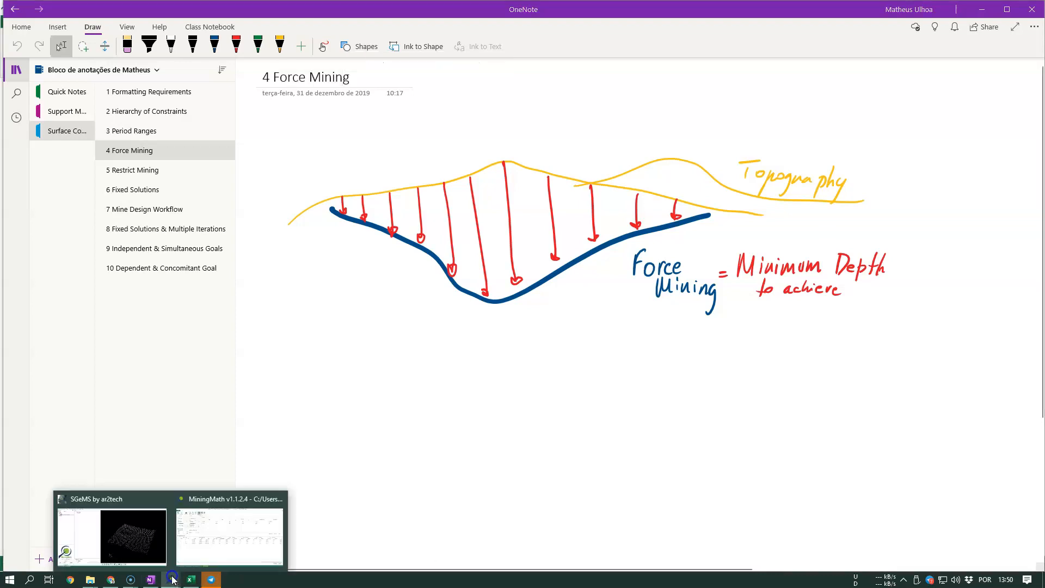
left_click(231, 536)
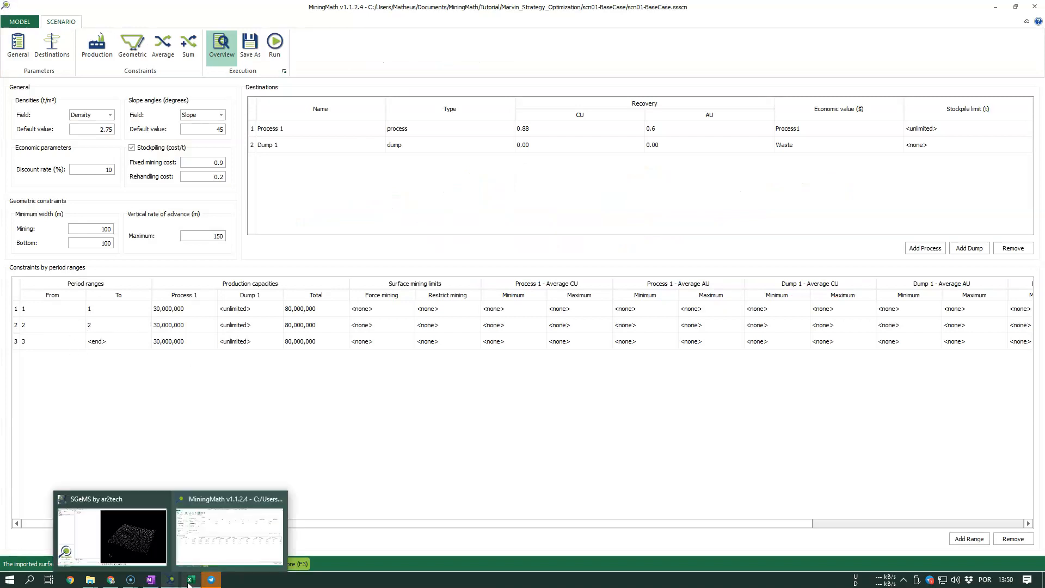
left_click(151, 579)
left_click(162, 170)
left_click(550, 376)
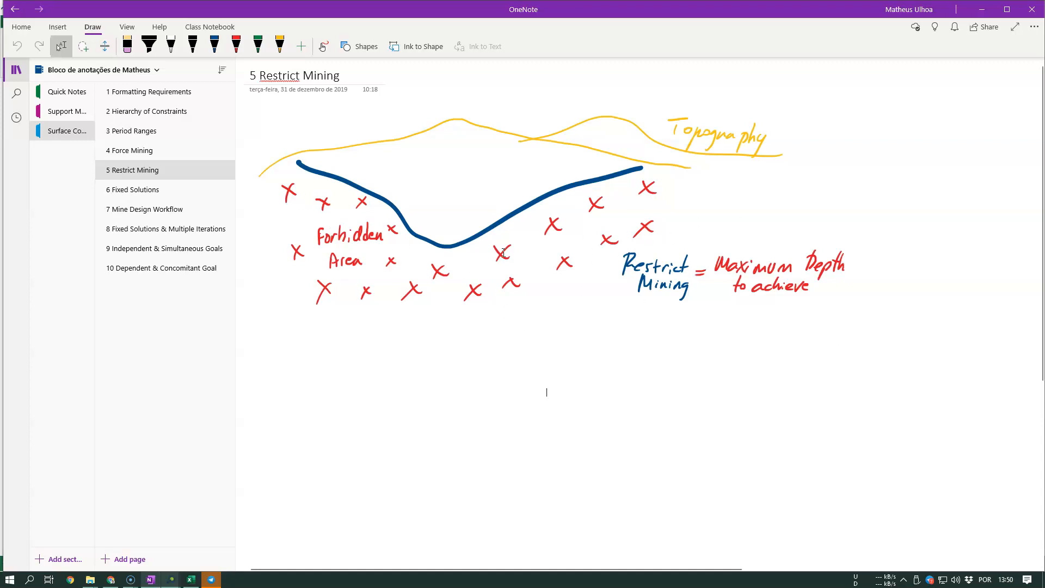
On the 4 Force Mining page, sketch a black pit outline with two lobes in the blank area below the diagram.
left_click(204, 152)
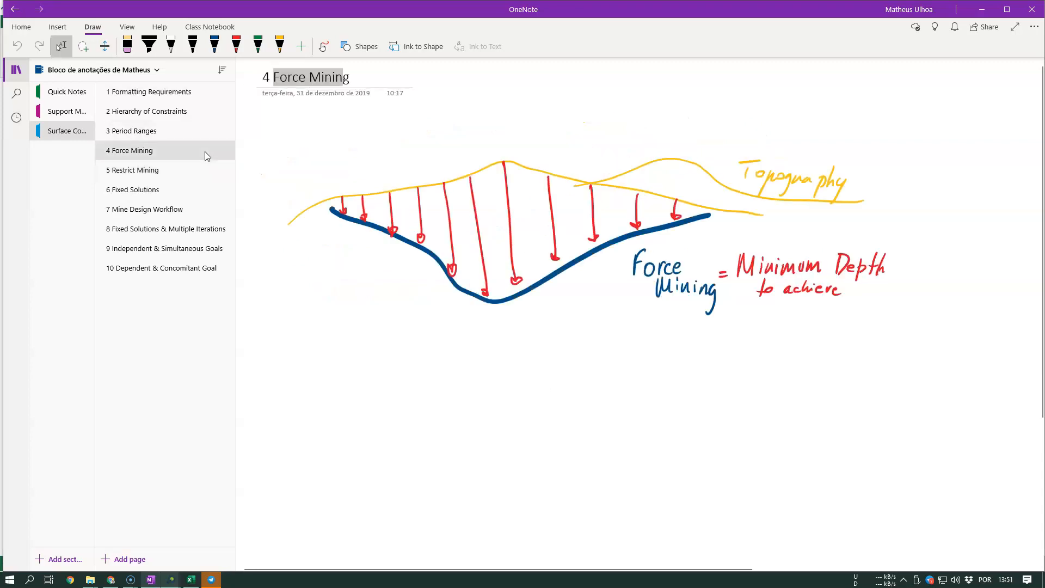
left_click(217, 50)
left_click(194, 49)
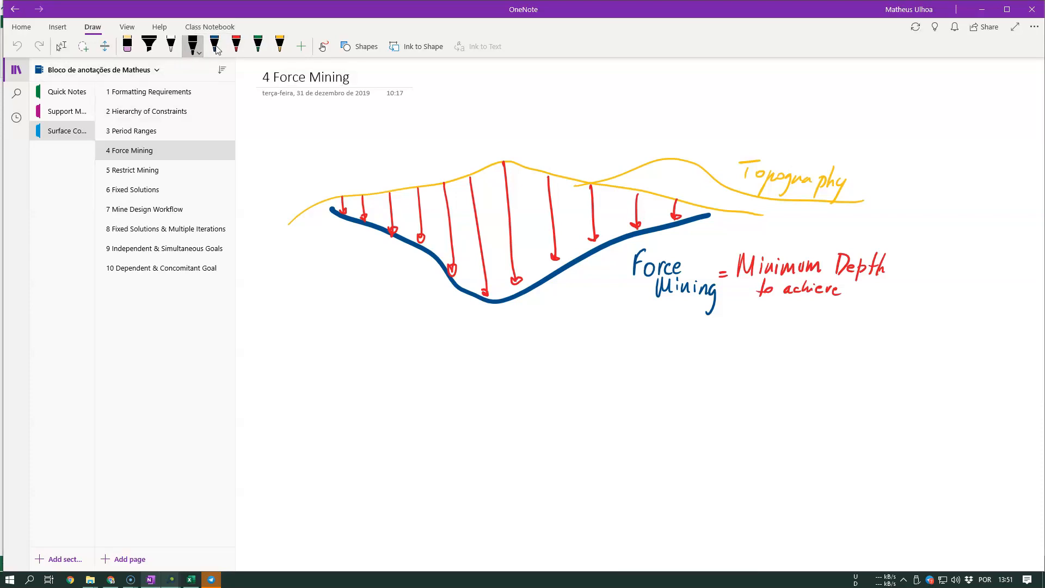
scroll(643, 203, "down", 4)
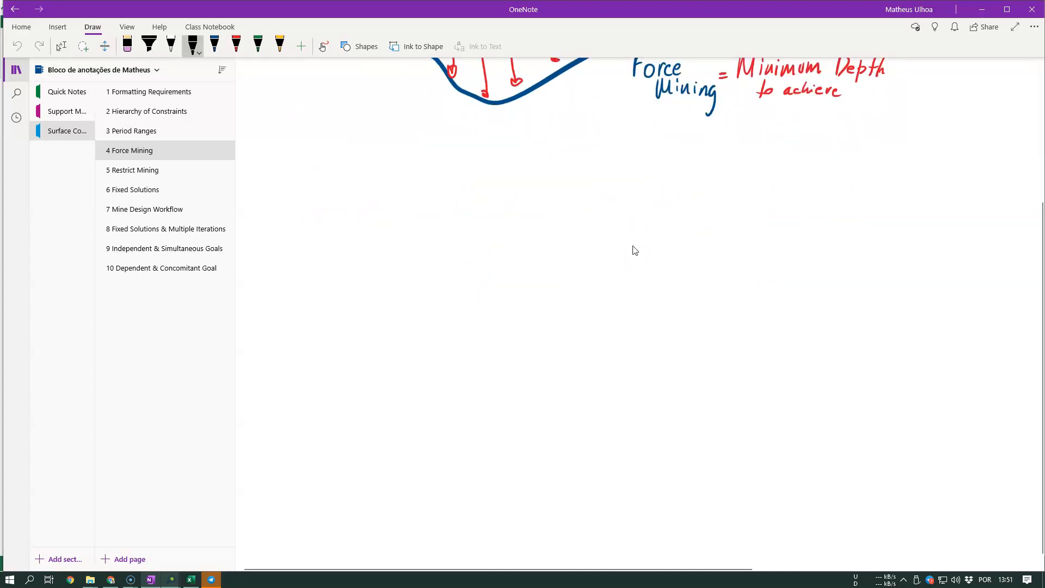
mouse_move(313, 292)
left_mouse_down()
mouse_move(373, 357)
mouse_move(469, 300)
mouse_move(492, 355)
mouse_move(626, 361)
mouse_move(706, 308)
left_mouse_up()
mouse_move(323, 294)
left_mouse_down()
mouse_move(670, 325)
mouse_move(620, 285)
mouse_move(359, 270)
mouse_move(333, 284)
left_mouse_up()
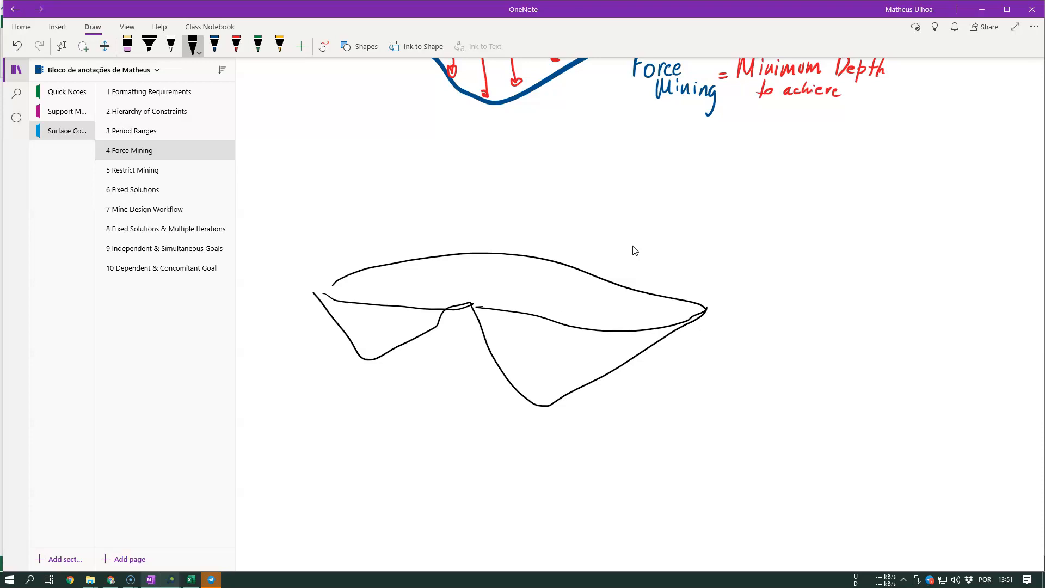
Hatch the sketch's left lobe with black diagonal strokes.
mouse_move(324, 294)
left_mouse_down()
mouse_move(375, 315)
mouse_move(472, 263)
left_mouse_up()
key("ctrl+z")
left_click_drag(335, 286, 319, 326)
left_click_drag(350, 280, 338, 326)
mouse_move(390, 266)
left_mouse_down()
mouse_move(358, 348)
mouse_move(376, 357)
left_mouse_up()
mouse_move(428, 266)
left_mouse_down()
mouse_move(399, 340)
mouse_move(418, 333)
left_mouse_up()
left_click_drag(454, 257, 434, 322)
left_click_drag(456, 275, 439, 325)
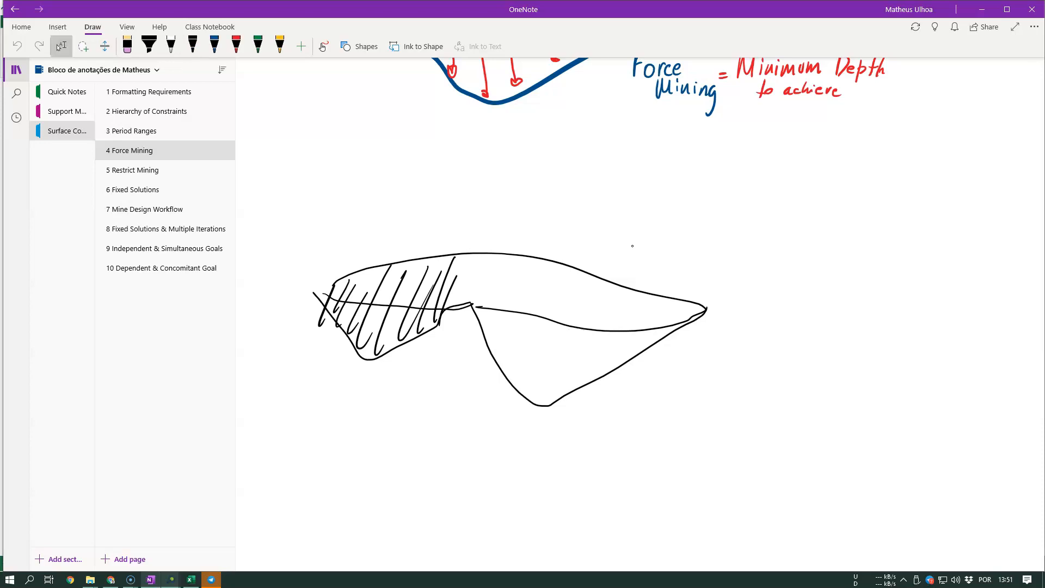
type("z")
key("ctrl+z")
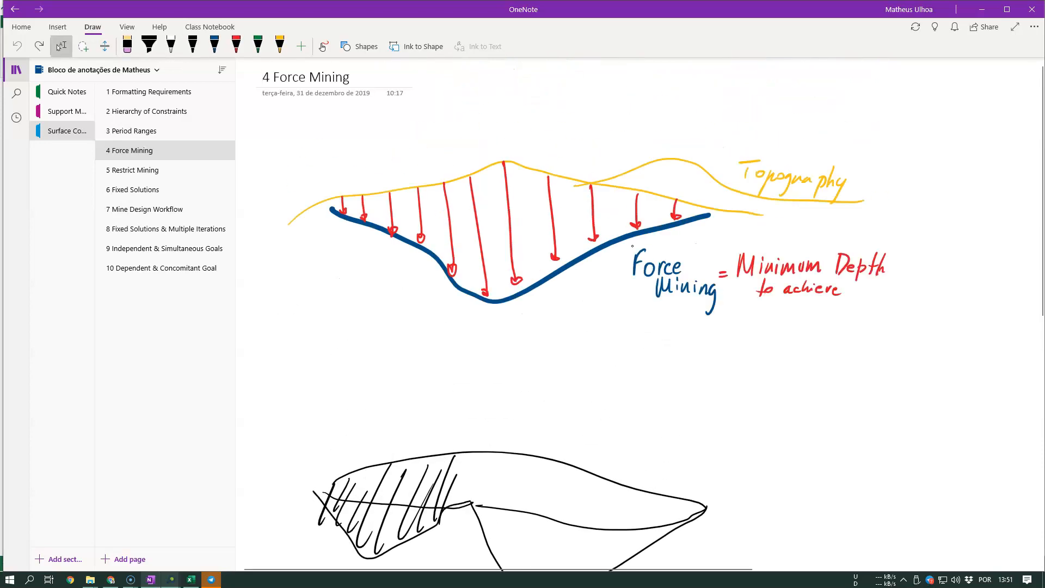
Delete the hatched left lobe of the sketch and redraw its outline in black.
scroll(665, 387, "down", 6)
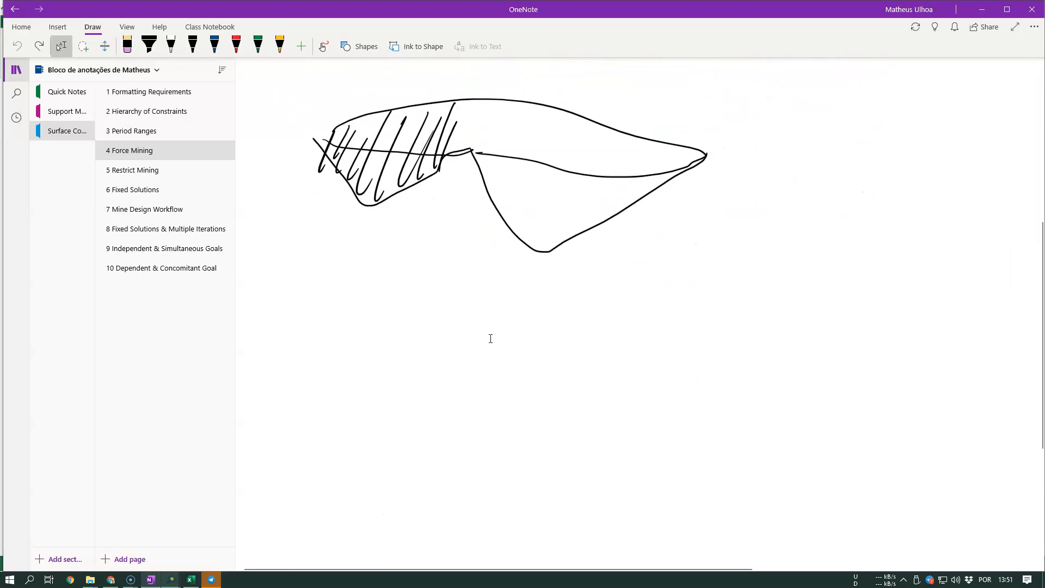
scroll(499, 341, "up", 3)
left_click(374, 311)
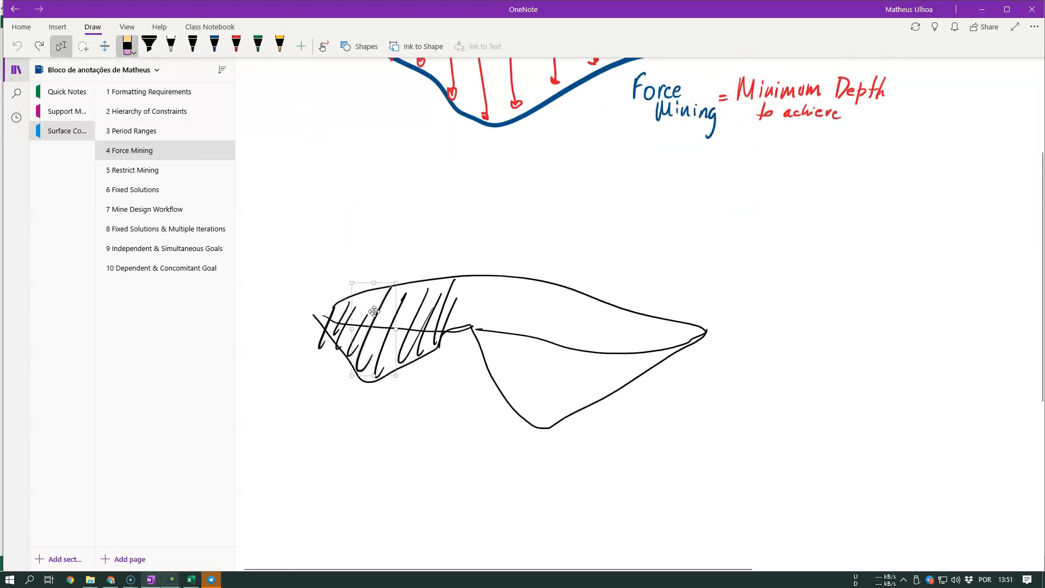
left_click_drag(308, 275, 485, 390)
key("Delete")
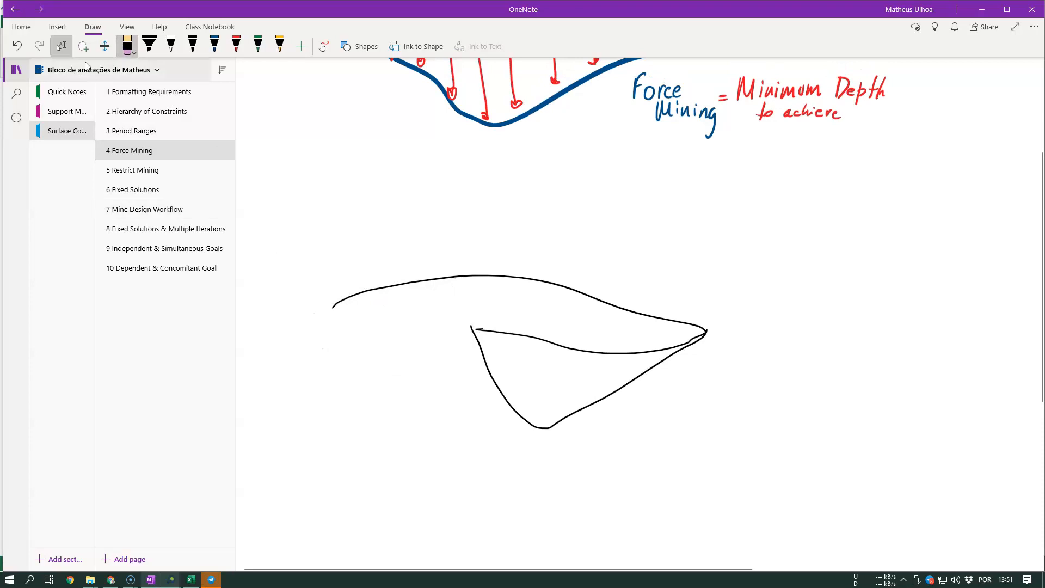
left_click(194, 47)
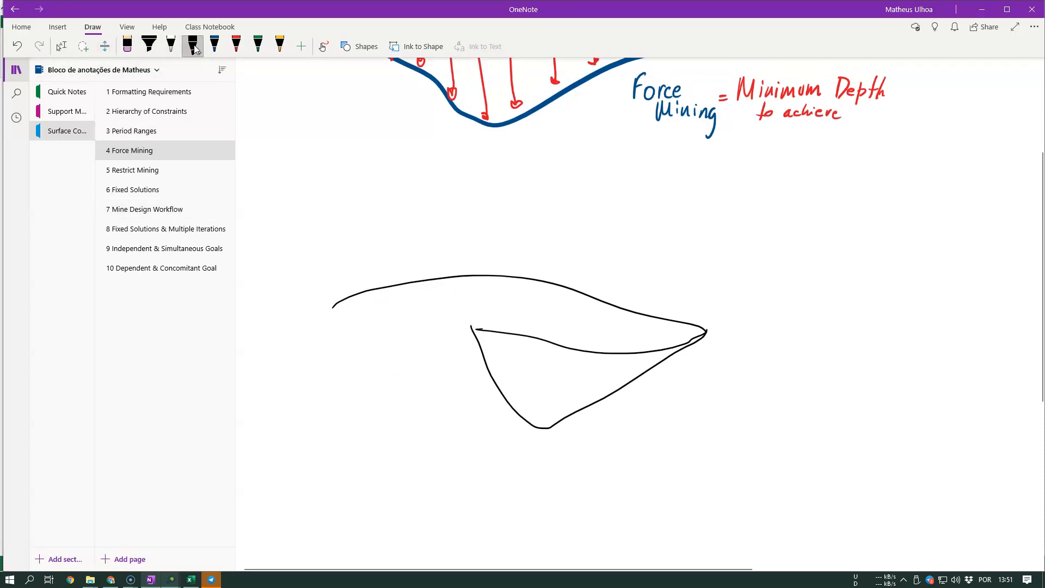
mouse_move(333, 308)
left_mouse_down()
mouse_move(453, 331)
mouse_move(474, 321)
mouse_move(449, 329)
left_mouse_up()
Outline the left lobe of the pit sketch in thick red ink and handwrite 1-5 beneath it.
left_click(236, 46)
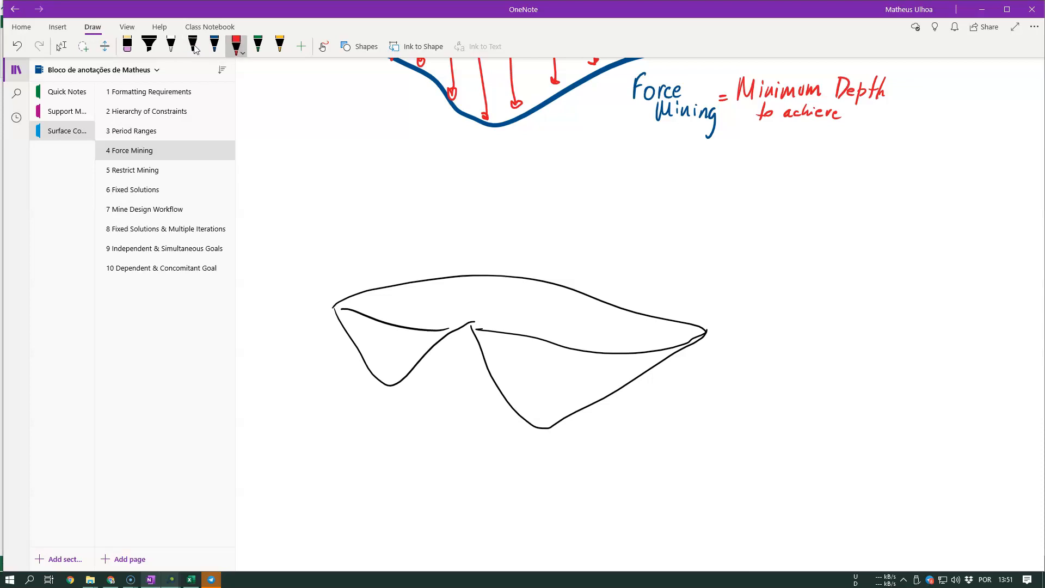
left_click(236, 47)
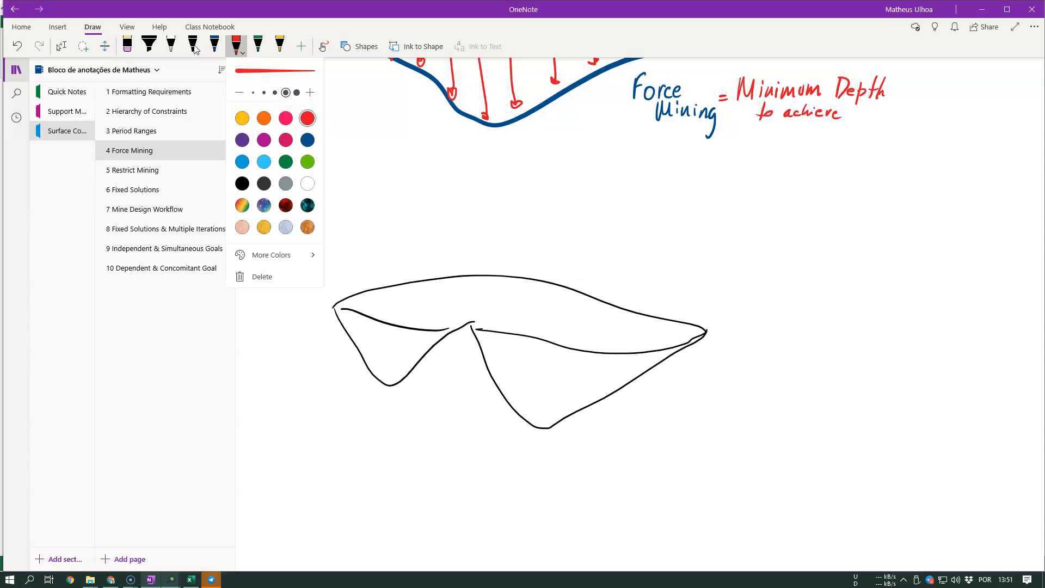
left_click(334, 307)
mouse_move(334, 308)
left_mouse_down()
mouse_move(392, 384)
mouse_move(472, 321)
left_mouse_up()
mouse_move(334, 307)
left_mouse_down()
mouse_move(402, 326)
mouse_move(472, 322)
mouse_move(471, 282)
mouse_move(436, 276)
mouse_move(335, 302)
left_mouse_up()
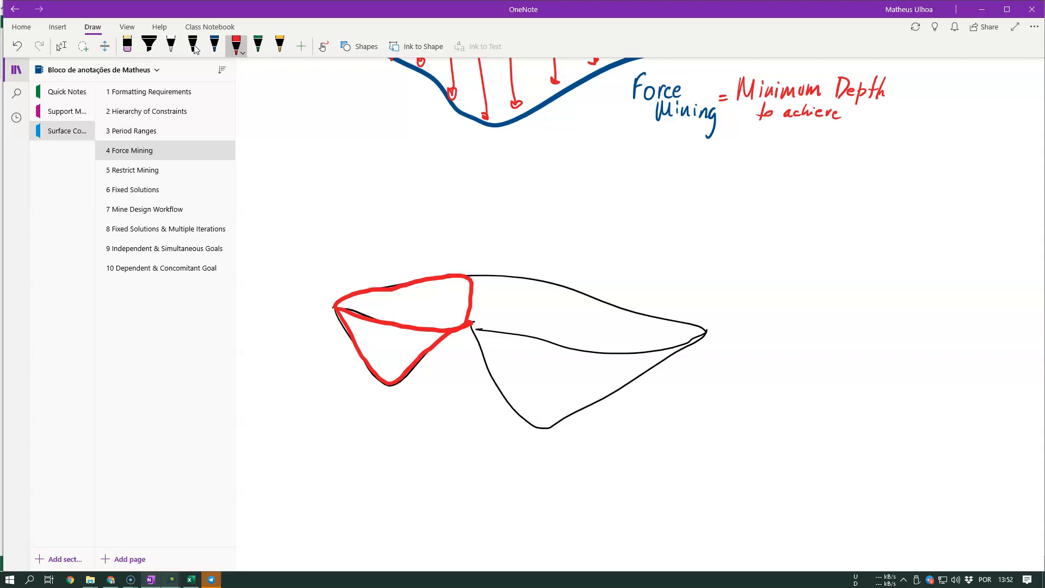
mouse_move(325, 422)
left_mouse_down()
mouse_move(327, 442)
mouse_move(342, 432)
left_mouse_up()
left_click_drag(354, 417, 361, 436)
left_click(61, 46)
scroll(599, 481, "up", 4)
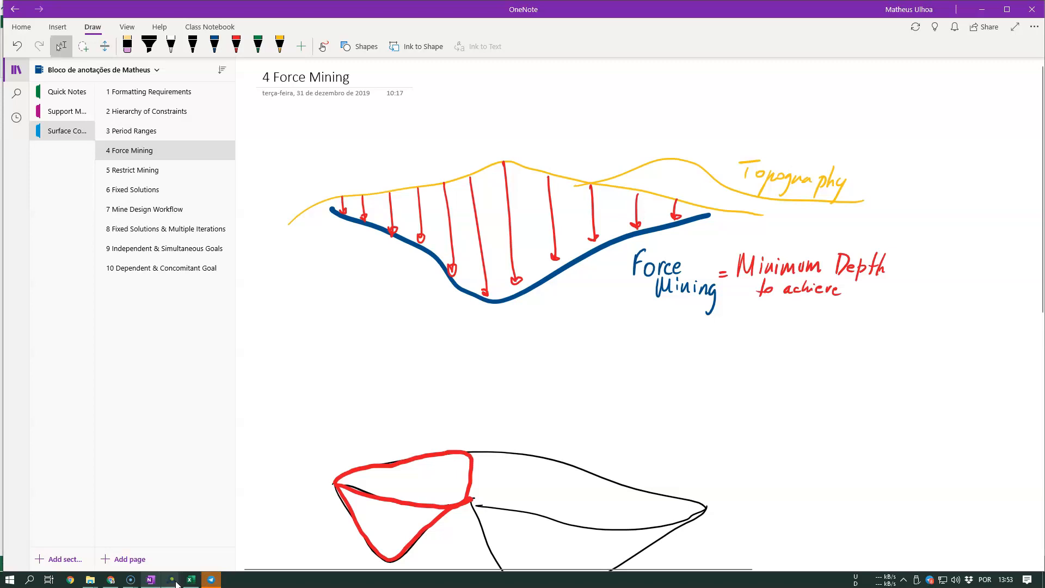
Switch to the MiningMath scenario and set the end of the second period range to 5.
mouse_move(174, 580)
left_click(225, 542)
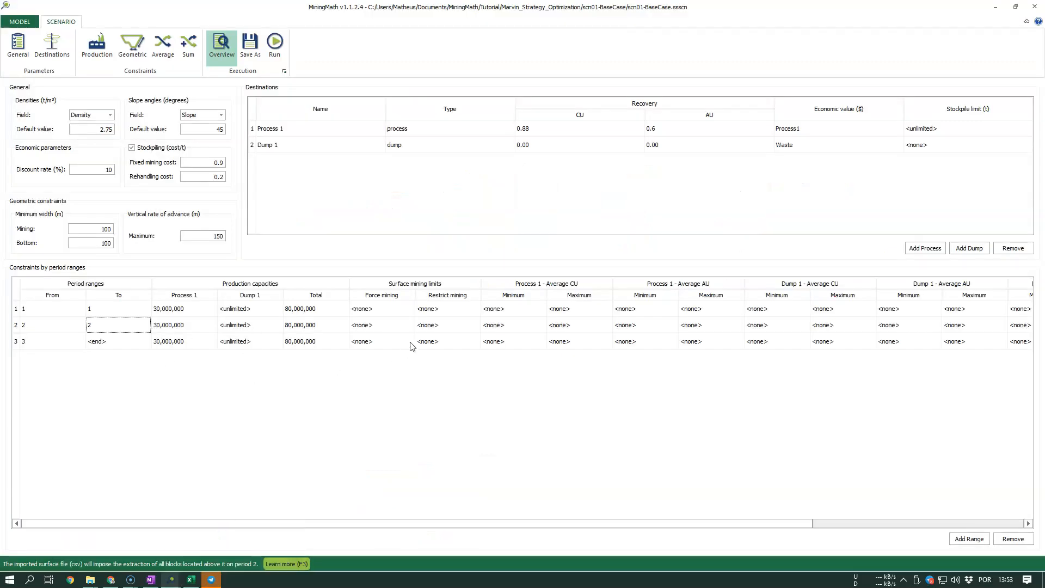
left_click(96, 328)
type("5")
left_click(145, 367)
Enter surface as the force mining limit of the first period range.
left_click(390, 328)
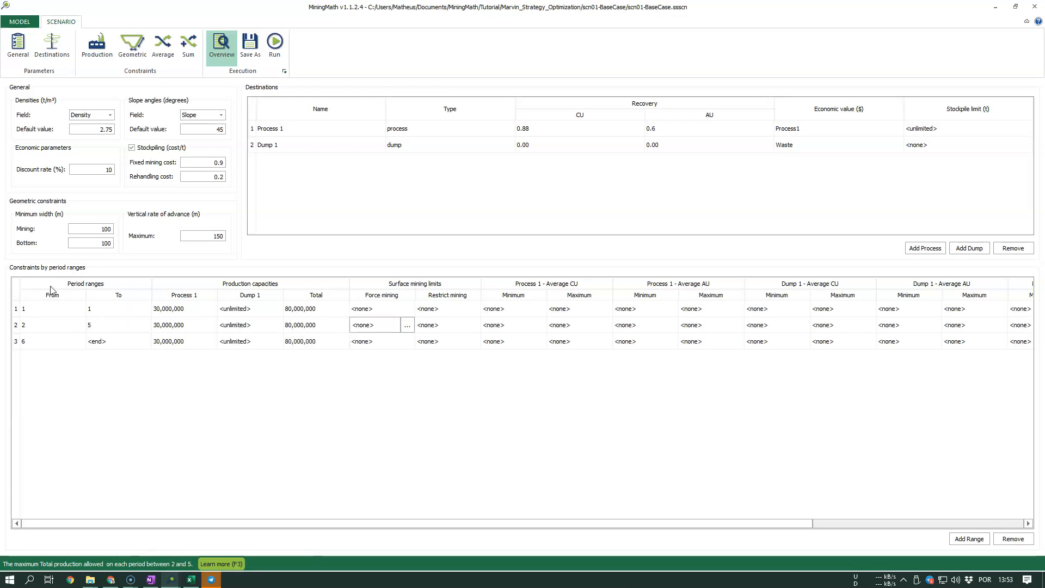
left_click(351, 325)
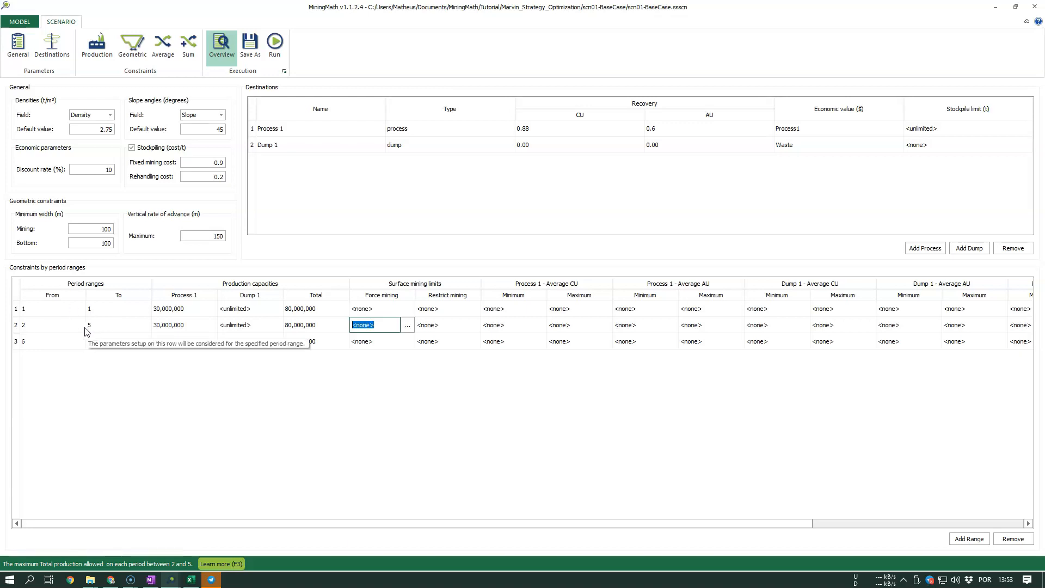
left_click(378, 376)
left_click(374, 325)
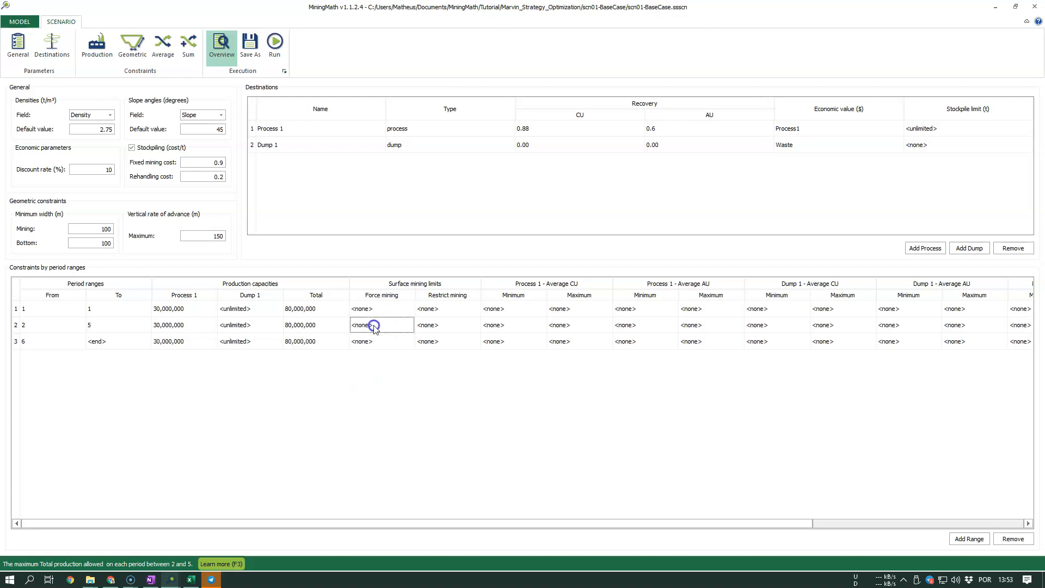
left_click(351, 309)
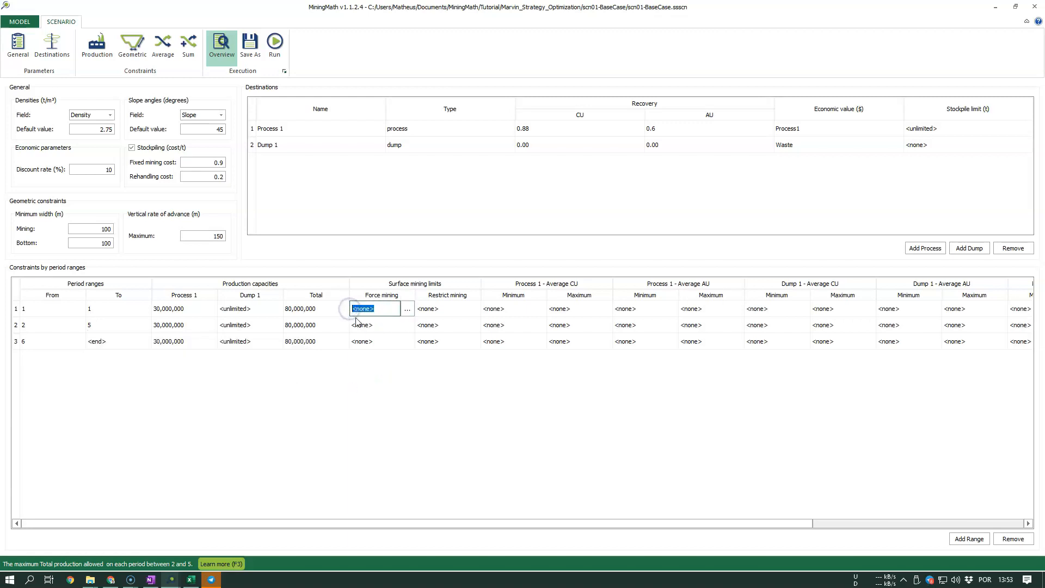
type("surface")
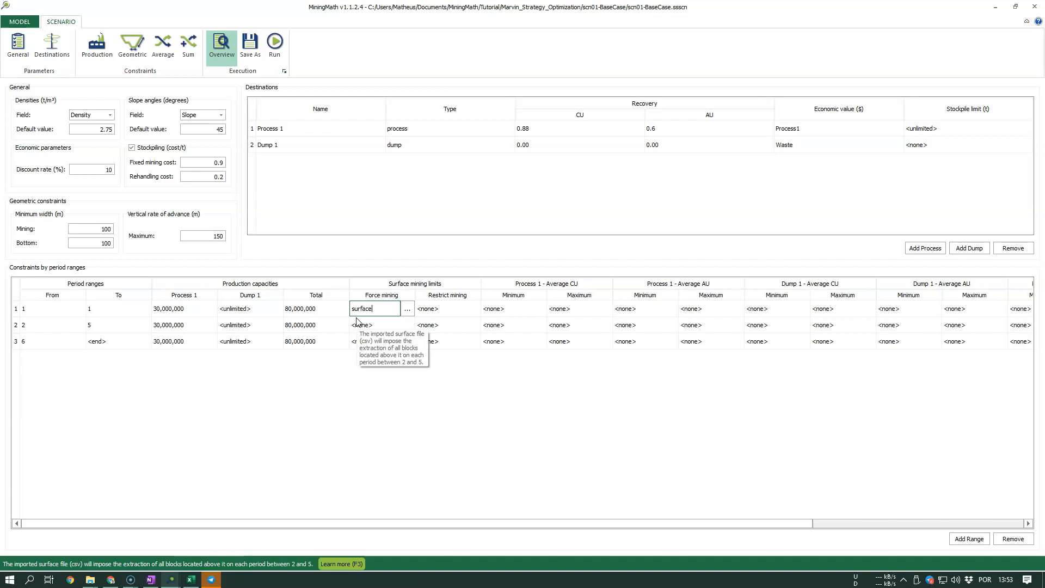
Copy the force mining entry of the first period range into the range from 2 to 5.
left_click(373, 311)
left_click_drag(373, 311, 341, 327)
key("ctrl+c")
double_click(374, 327)
key("ctrl+v")
key("BackSpace")
left_click(375, 386)
left_click(298, 394)
left_click(440, 348)
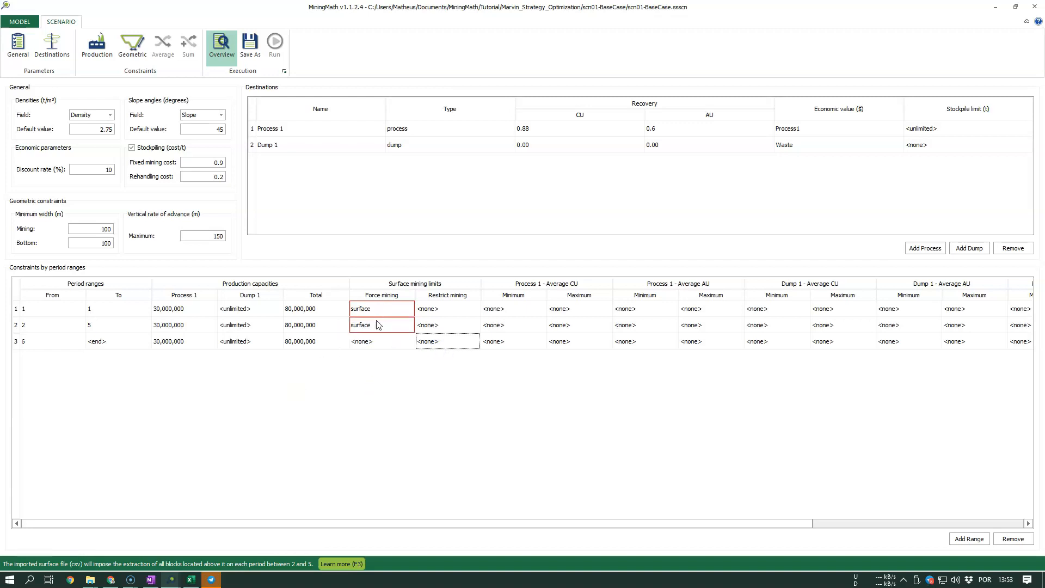
Clear the first period range's force mining entry and open the second range's entry for editing.
double_click(384, 308)
left_click_drag(377, 308, 348, 309)
key("BackSpace")
left_click(361, 375)
left_click(282, 329)
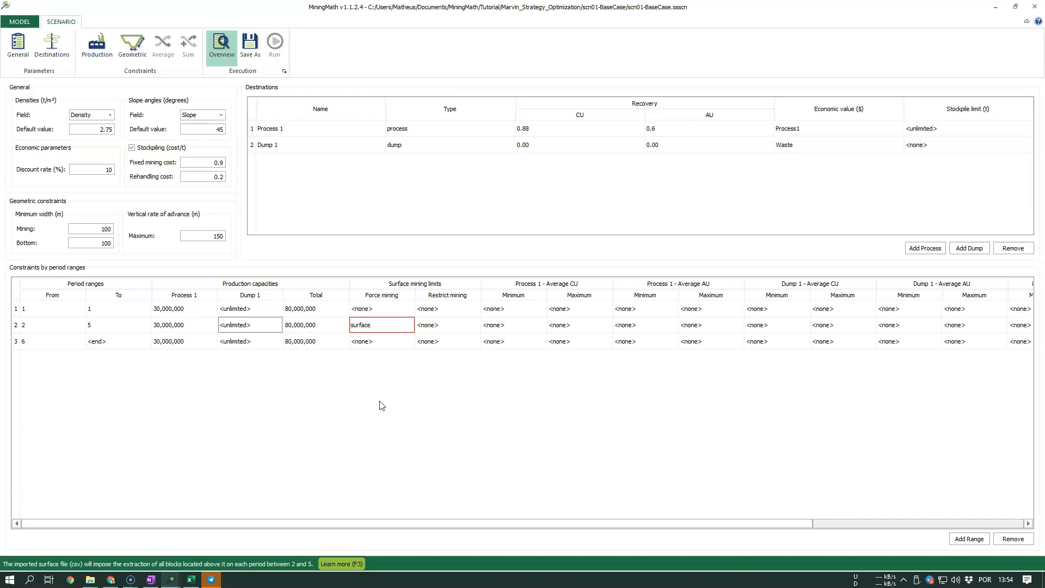
mouse_move(368, 344)
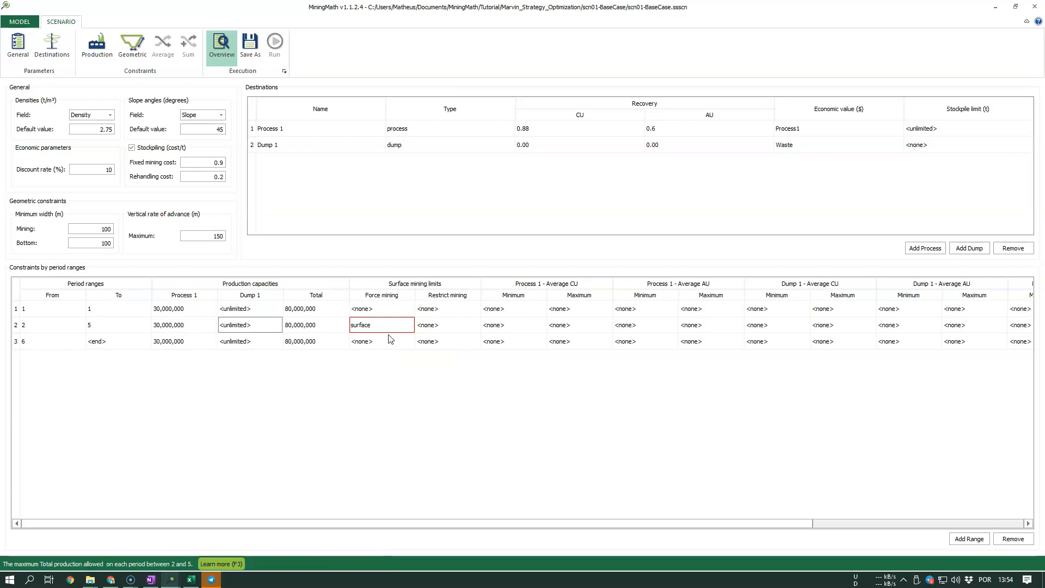
left_click(391, 329)
double_click(384, 327)
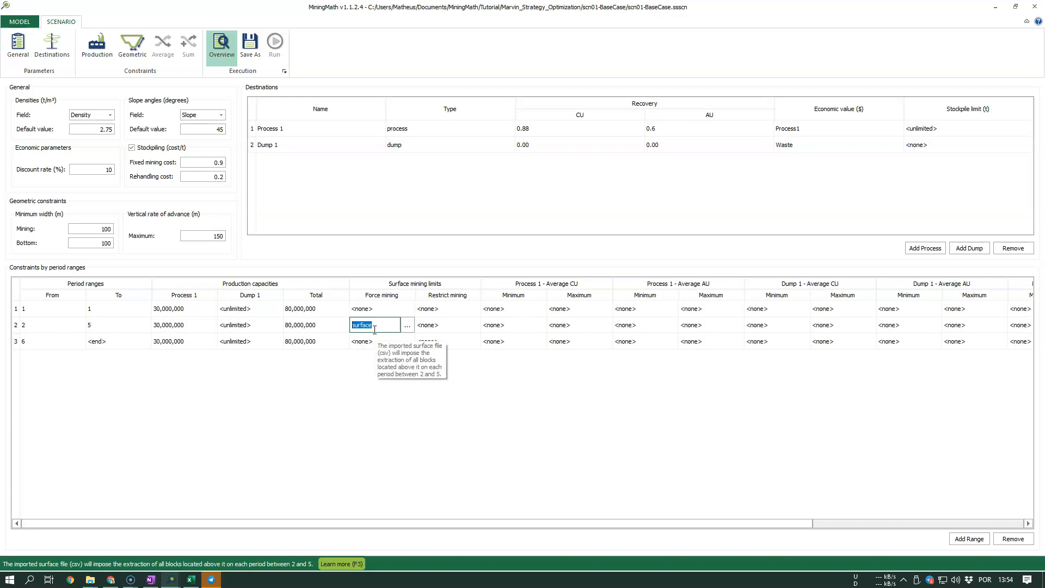
Switch to the OneNote pit sketch and outline a small area at its right tip in thick red ink.
left_click(152, 580)
scroll(464, 347, "down", 5)
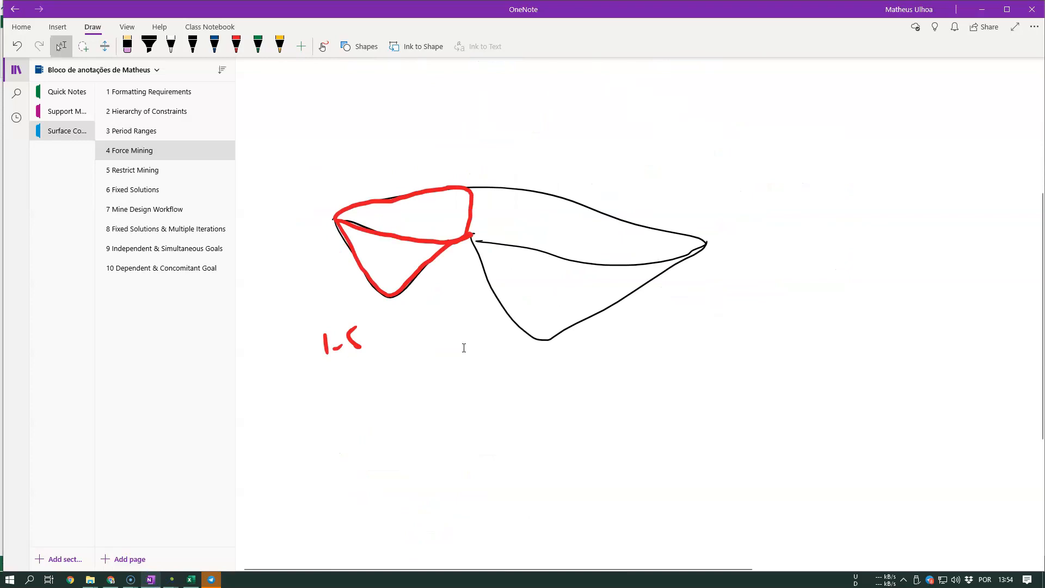
left_click(236, 46)
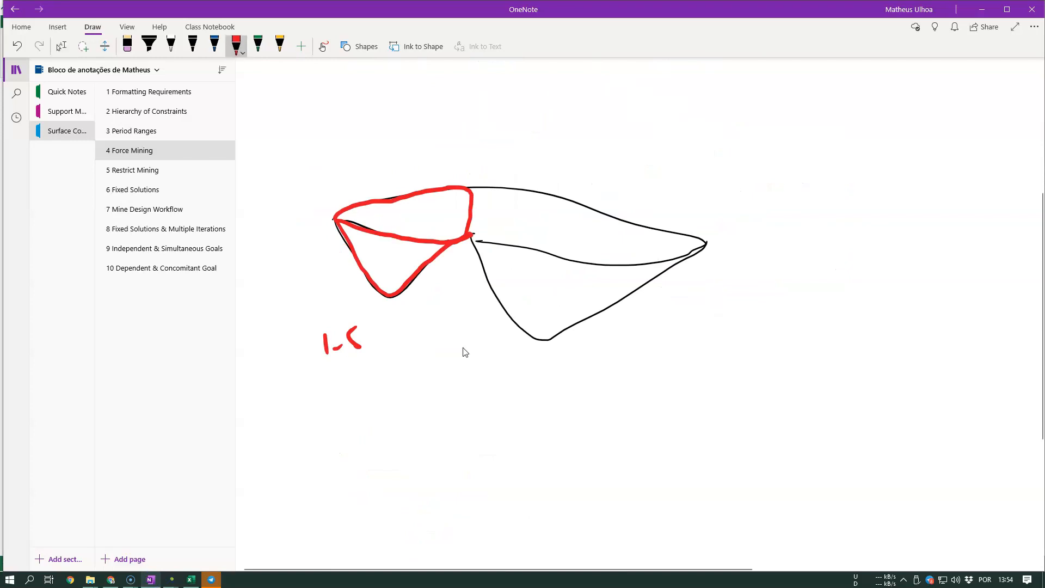
left_click(236, 46)
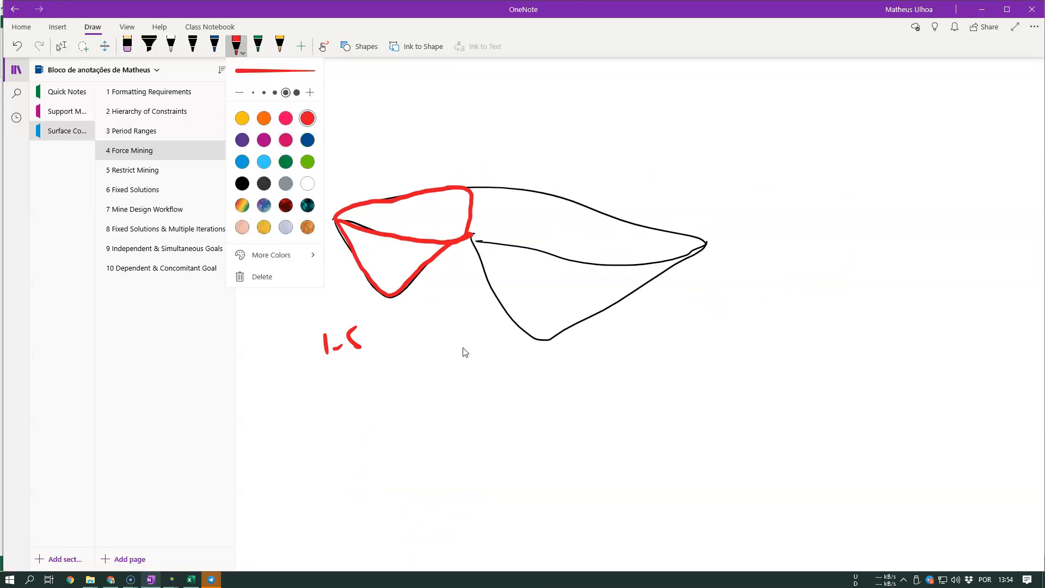
mouse_move(657, 229)
left_mouse_down()
mouse_move(681, 255)
mouse_move(646, 229)
mouse_move(683, 262)
mouse_move(713, 245)
left_mouse_up()
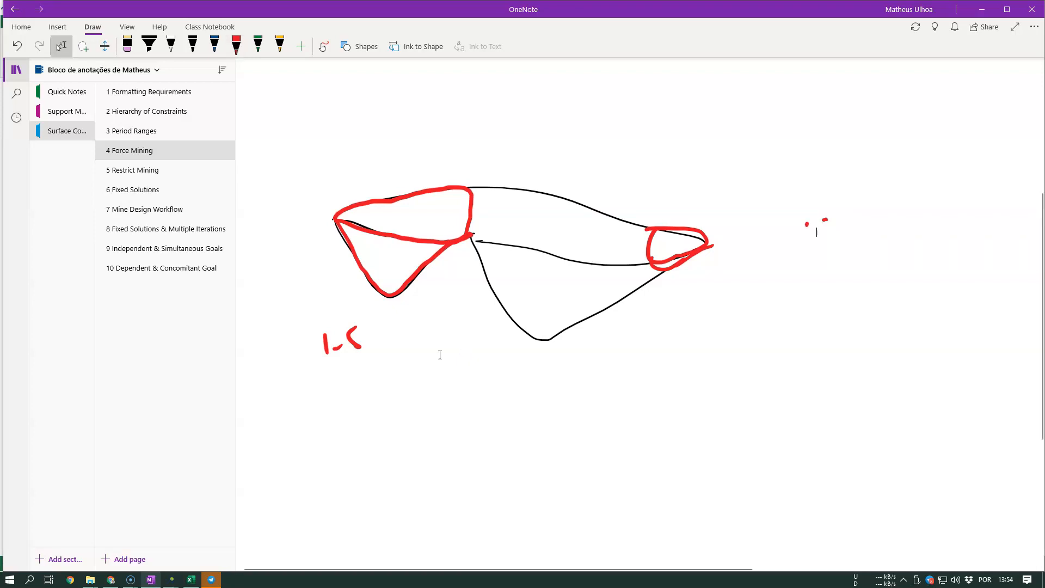
View the Surface1 point grid in SGeMS and return to the MiningMath force mining settings.
mouse_move(172, 579)
left_click(153, 552)
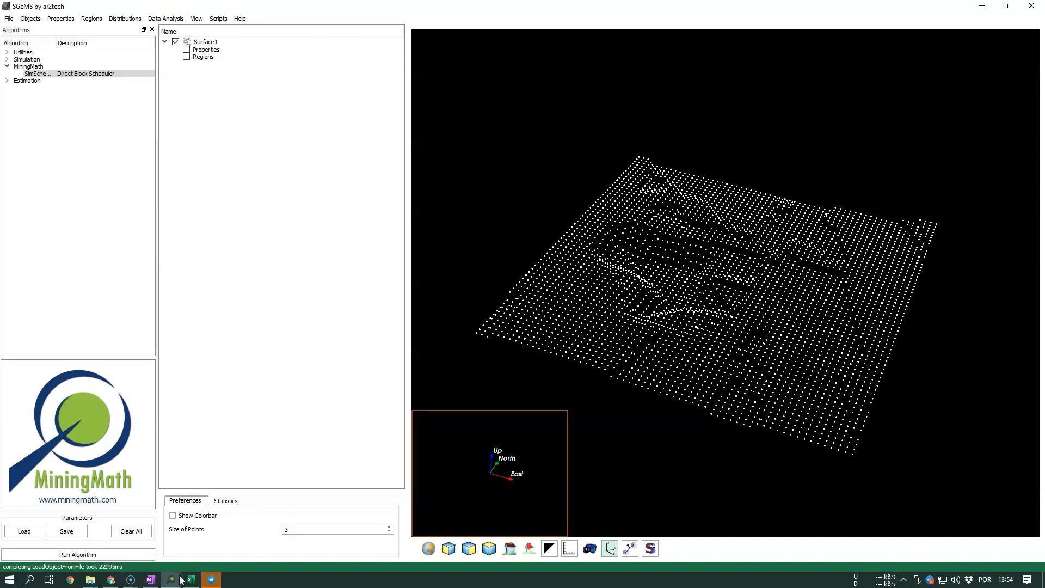
left_click(146, 528)
left_click(231, 532)
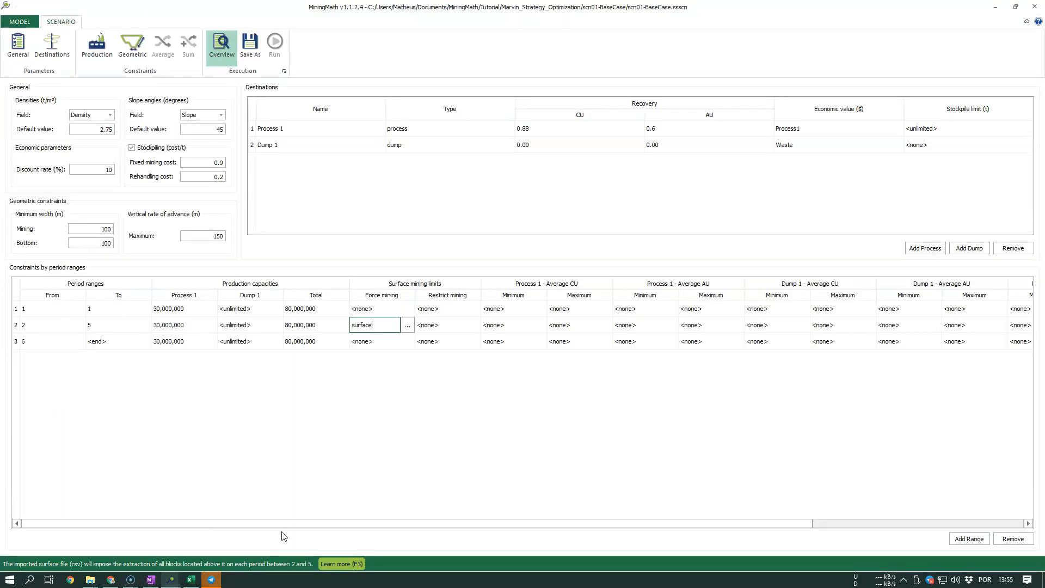
Switch to the OneNote sketch and touch up the handwritten 5 in the red 1-5 label.
left_click(151, 579)
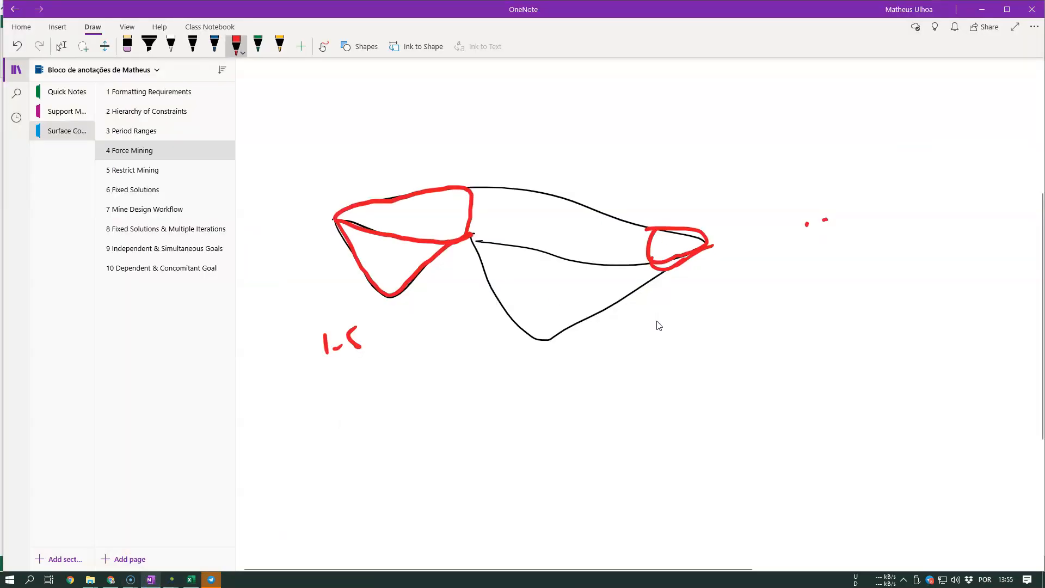
left_click_drag(360, 347, 349, 352)
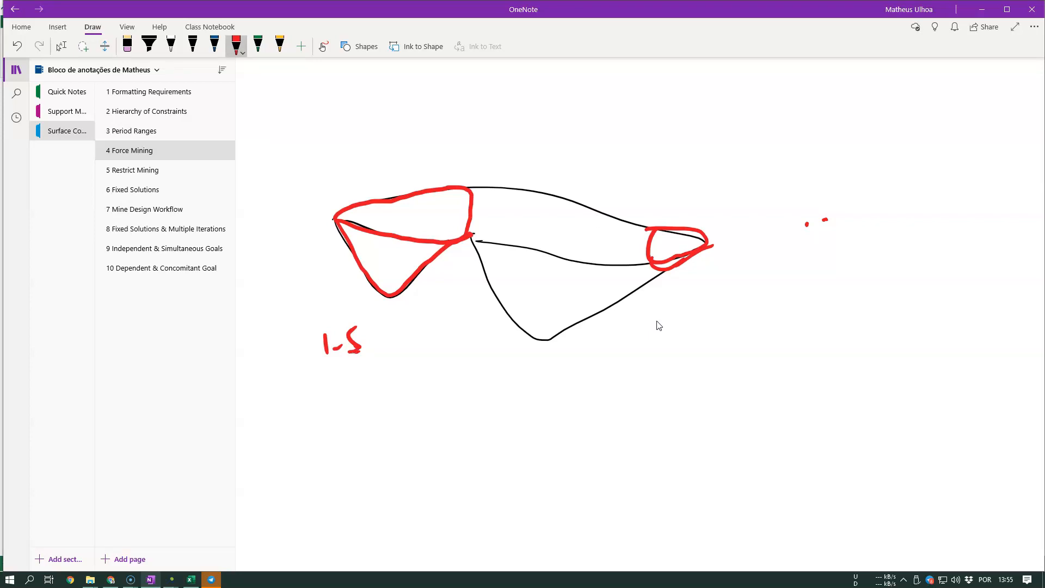
Label the outlined area at the pit's right tip 1-1 in red ink.
mouse_move(688, 189)
left_mouse_down()
mouse_move(687, 207)
mouse_move(709, 196)
left_mouse_up()
left_click_drag(713, 185, 713, 201)
Switch to MiningMath and set force mining to surface1 for the first period range and surface2 for the second.
mouse_move(171, 579)
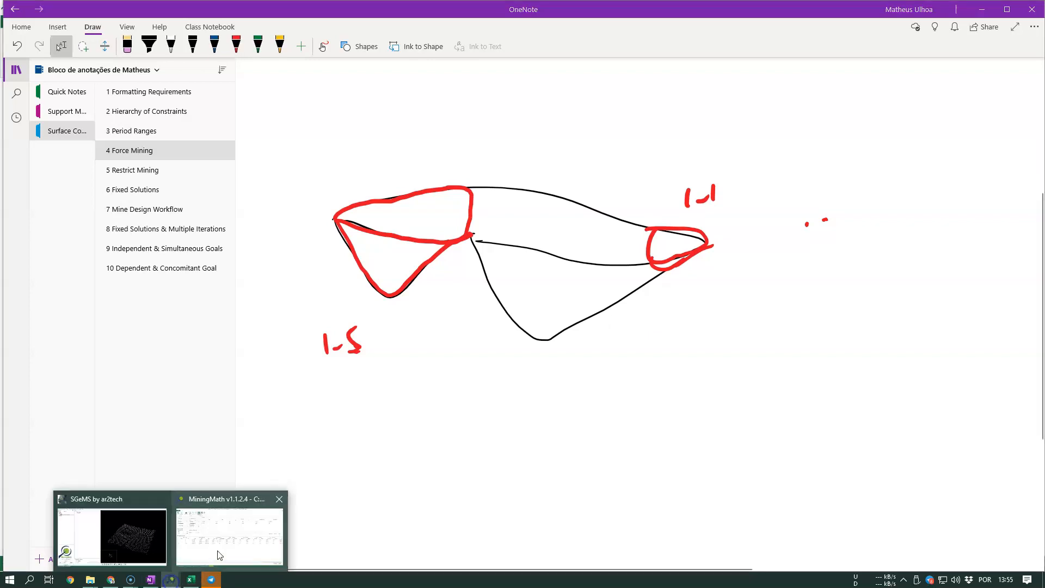
left_click(218, 549)
double_click(380, 314)
left_click_drag(385, 310, 341, 309)
type("surface1")
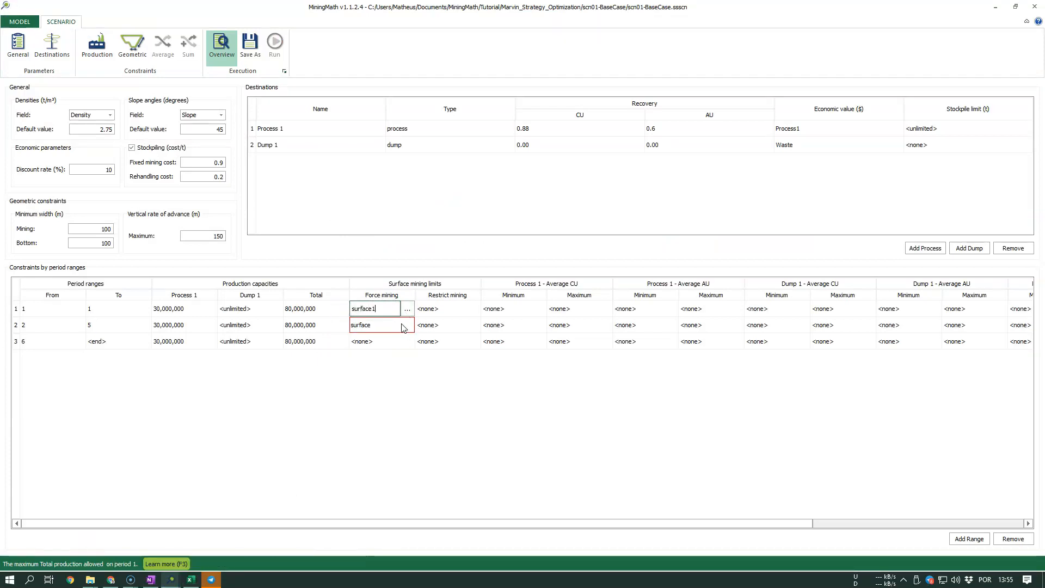
double_click(393, 325)
type("2")
left_click(437, 343)
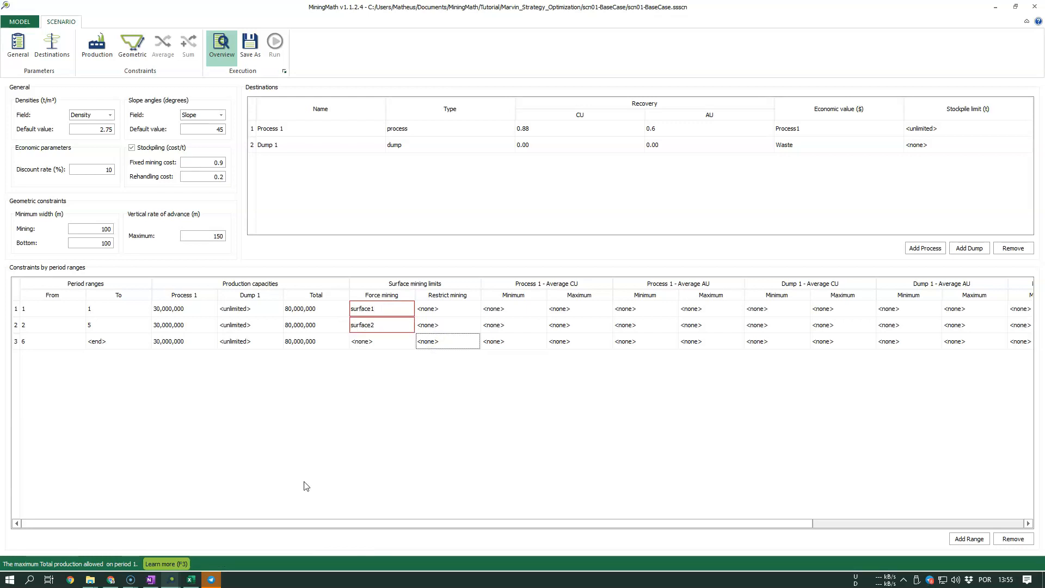
Switch to the OneNote sketch and change the red 1-5 label to 2-5.
left_click(151, 580)
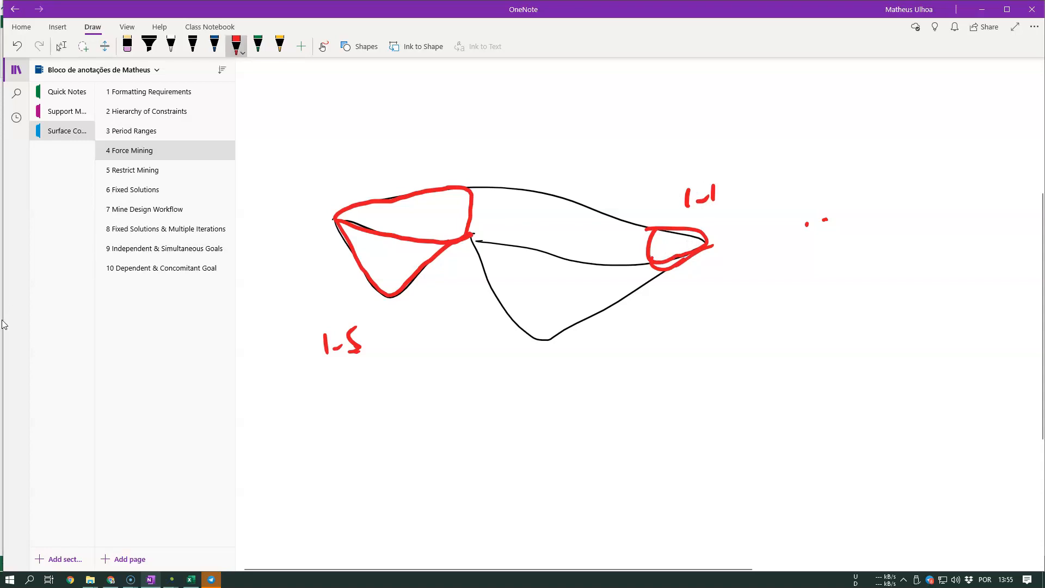
left_click_drag(319, 337, 334, 352)
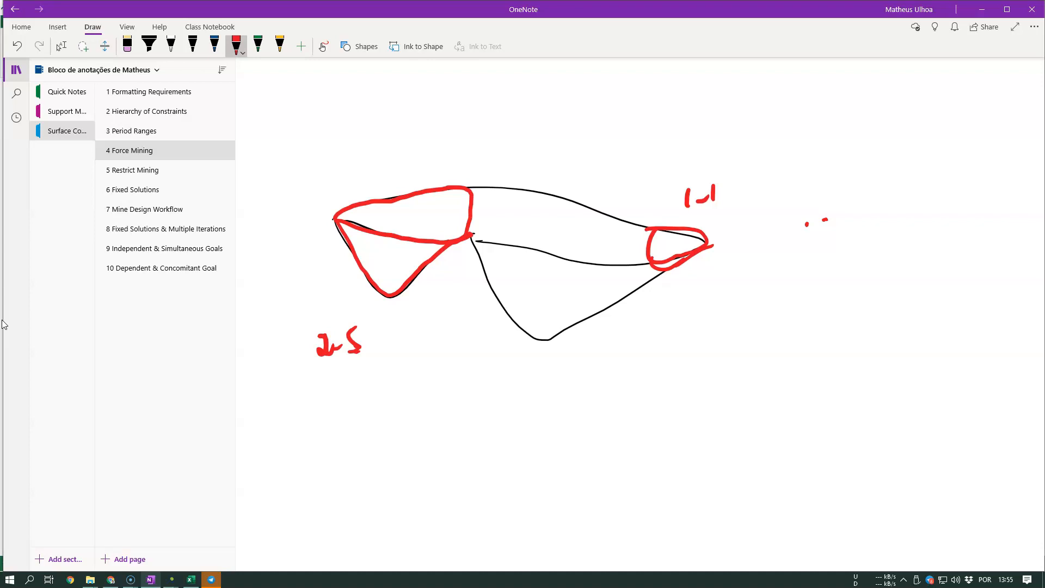
Return to MiningMath and examine how the period ranges correspond to their force mining surfaces.
left_click(982, 9)
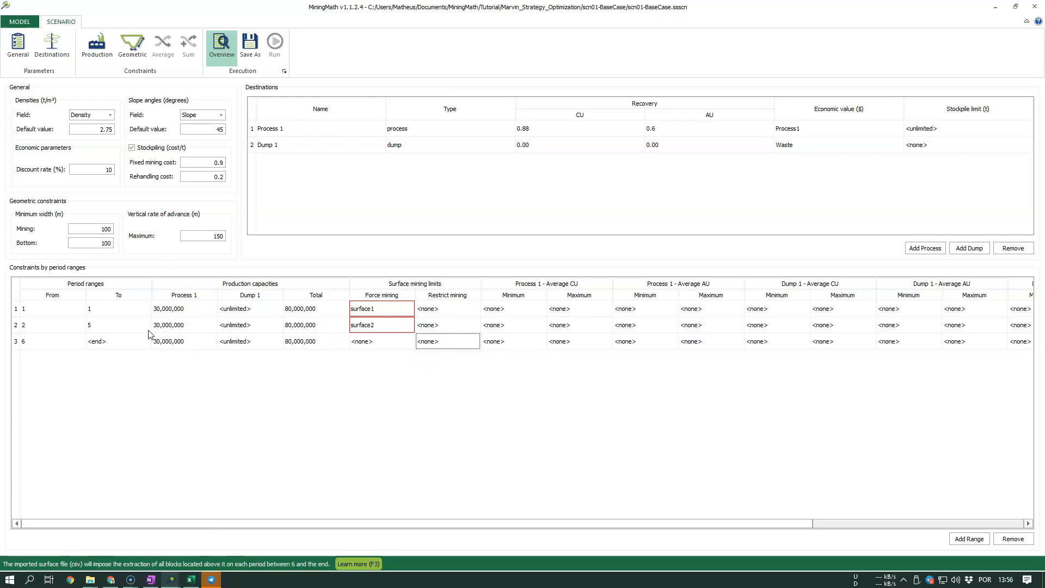
left_click(391, 306)
left_click(380, 311)
left_click(396, 319)
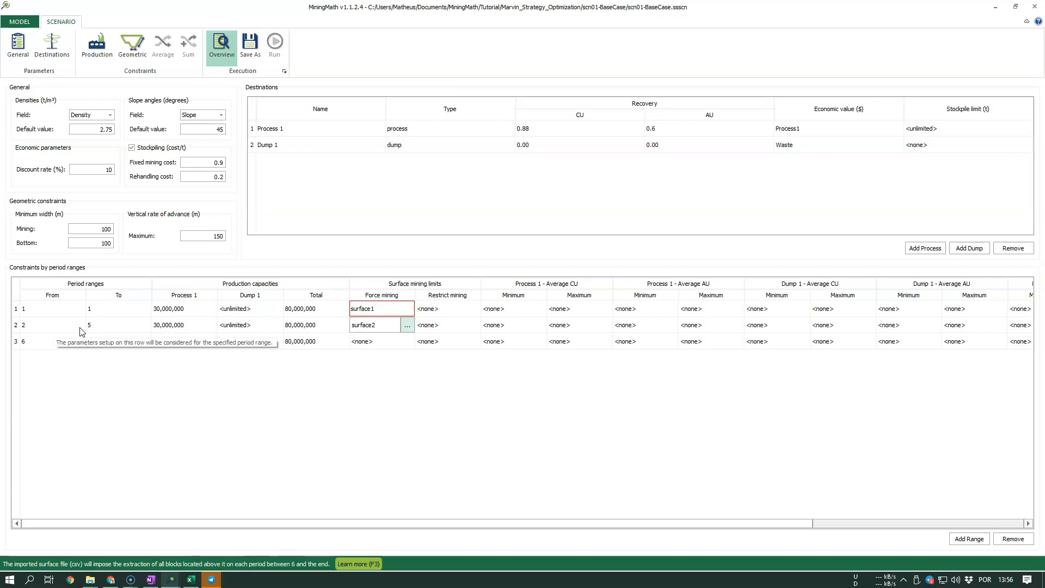
left_click(24, 325)
left_click(49, 309)
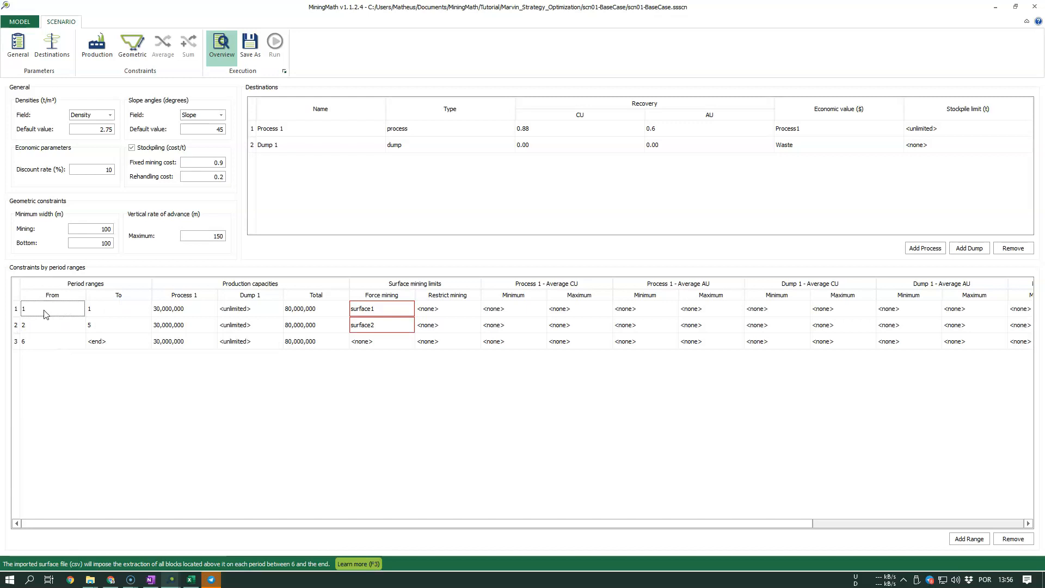
left_click(104, 329)
left_click(373, 321)
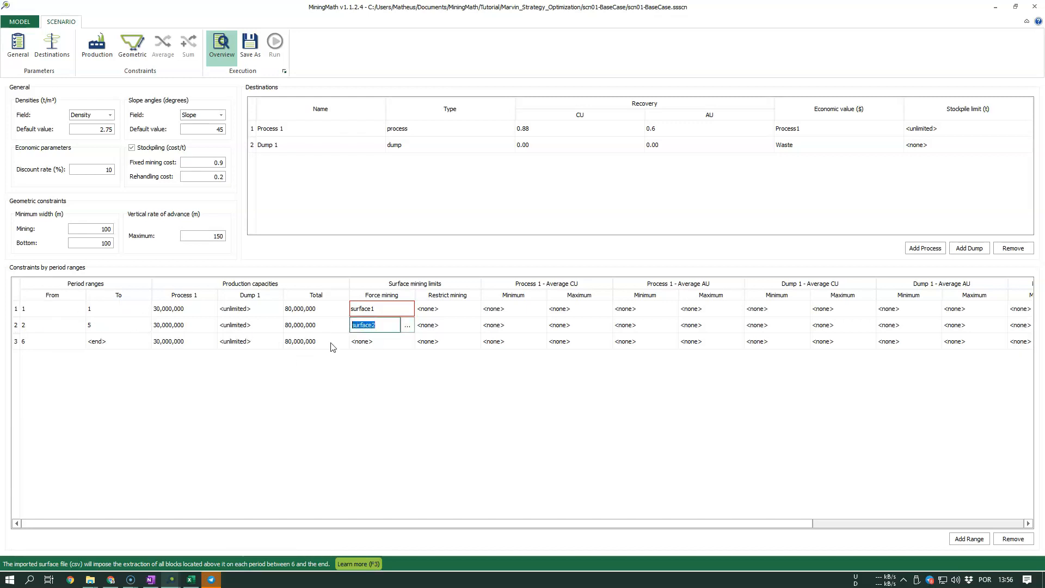
left_click(302, 326)
left_click(383, 328)
left_click(321, 363)
left_click(459, 324)
left_click(457, 345)
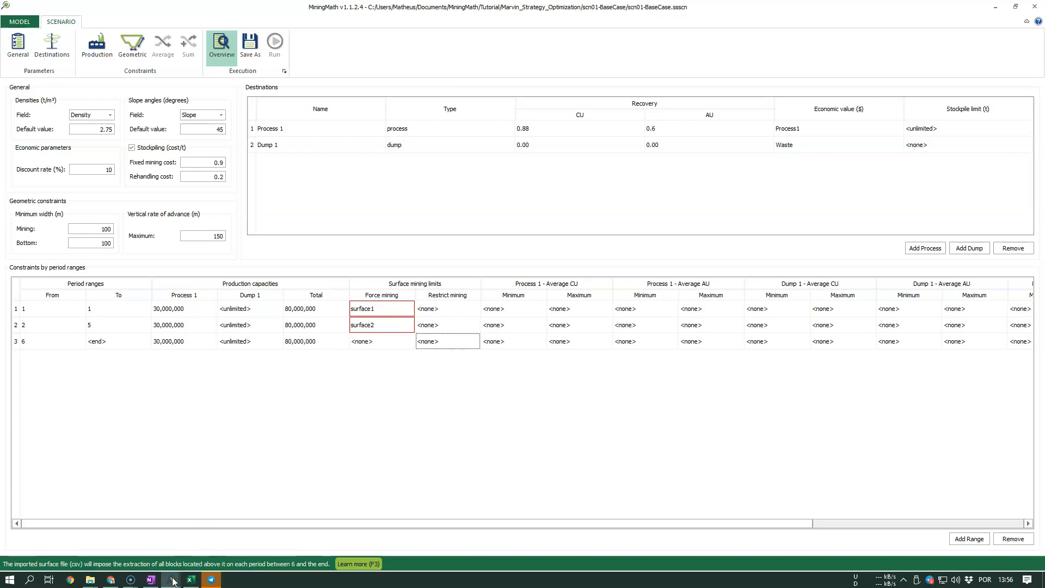
Switch to OneNote's Restrict Mining page and sketch a pit with an oval rim in black ink below the notes.
left_click(151, 579)
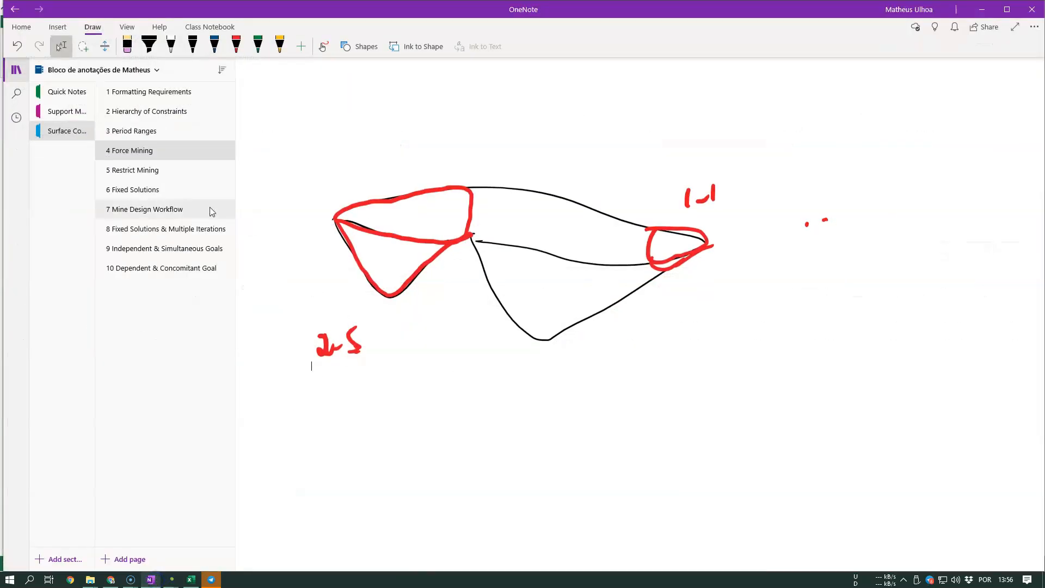
left_click(178, 175)
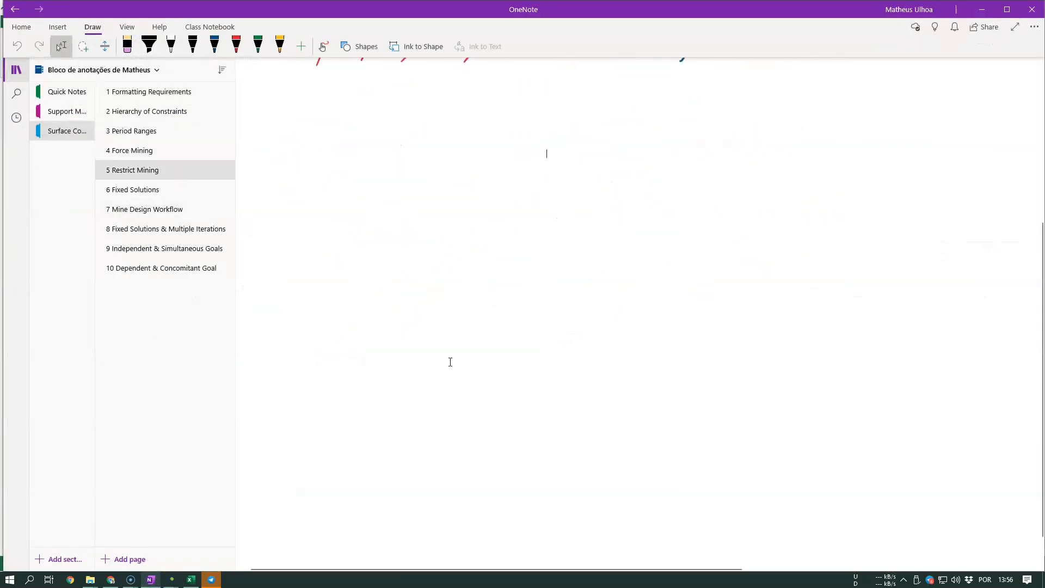
left_click(193, 46)
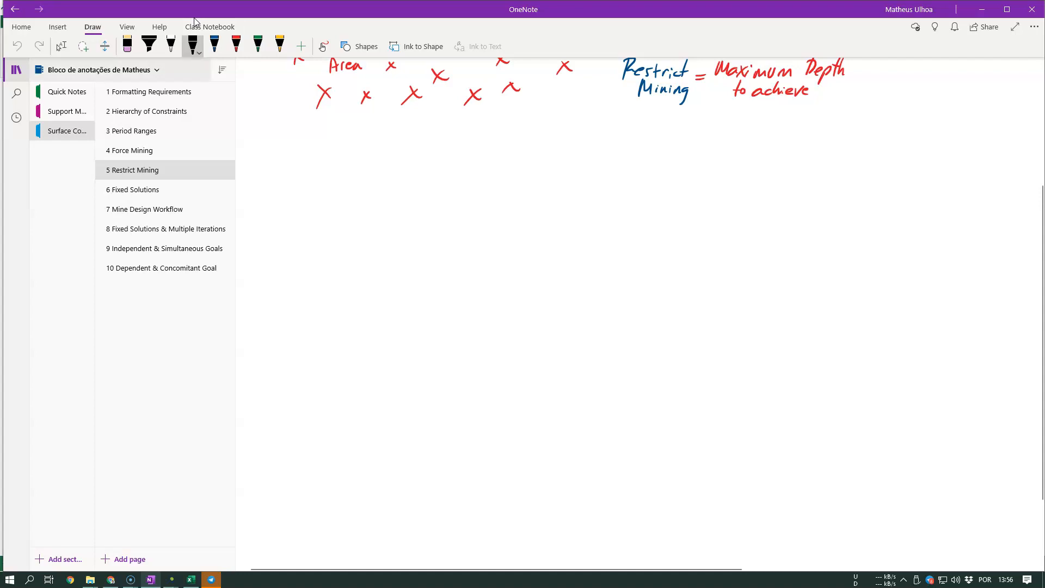
mouse_move(375, 268)
left_mouse_down()
mouse_move(614, 270)
mouse_move(370, 283)
mouse_move(521, 362)
mouse_move(631, 289)
mouse_move(592, 314)
left_mouse_up()
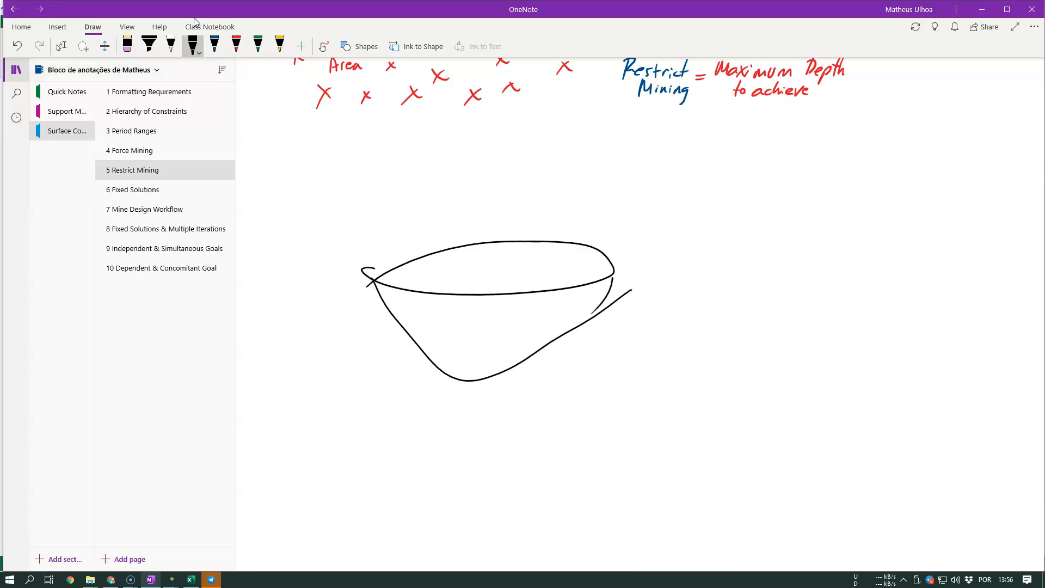
Draw a hatched blue block over the pit's right side and label it Mining Rights.
left_click(215, 44)
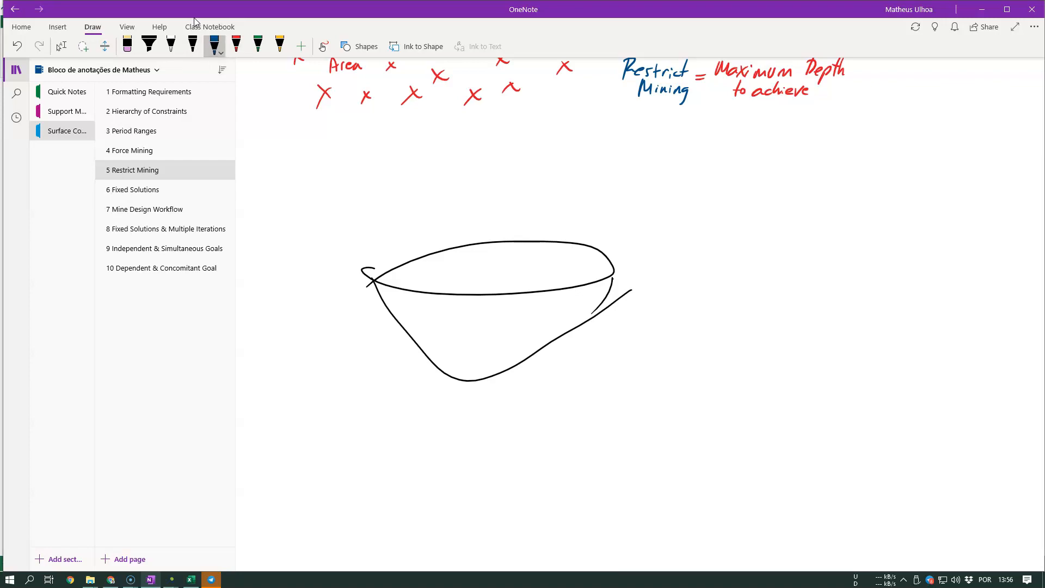
mouse_move(522, 321)
left_mouse_down()
mouse_move(566, 222)
mouse_move(670, 215)
mouse_move(654, 307)
left_mouse_up()
left_click_drag(680, 205, 648, 325)
mouse_move(546, 261)
left_mouse_down()
mouse_move(587, 223)
mouse_move(623, 256)
mouse_move(604, 310)
mouse_move(699, 251)
mouse_move(757, 264)
left_mouse_up()
left_click(714, 238)
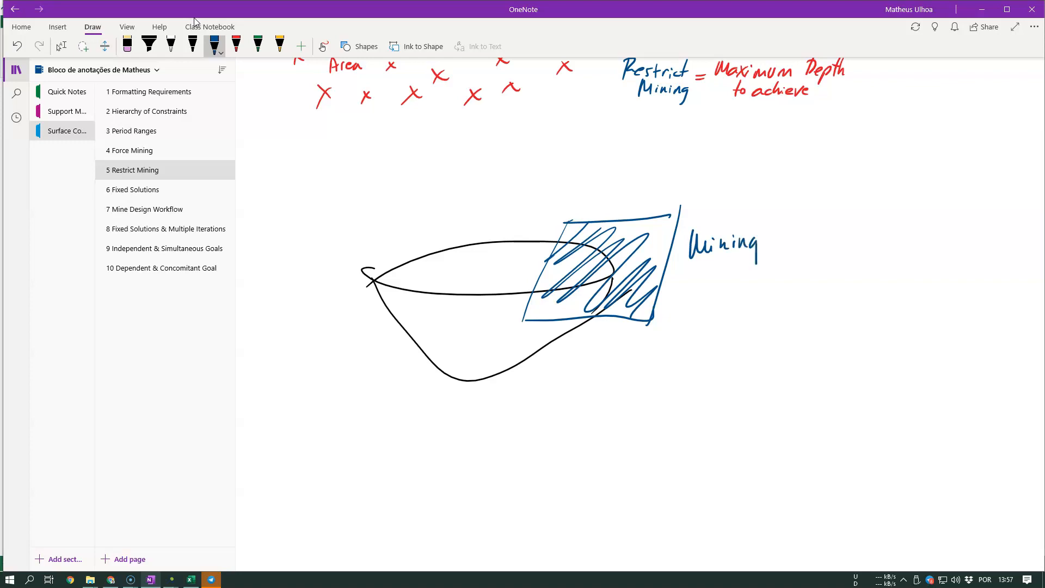
left_click_drag(696, 305, 712, 308)
left_click_drag(715, 298, 717, 306)
key("ctrl+z")
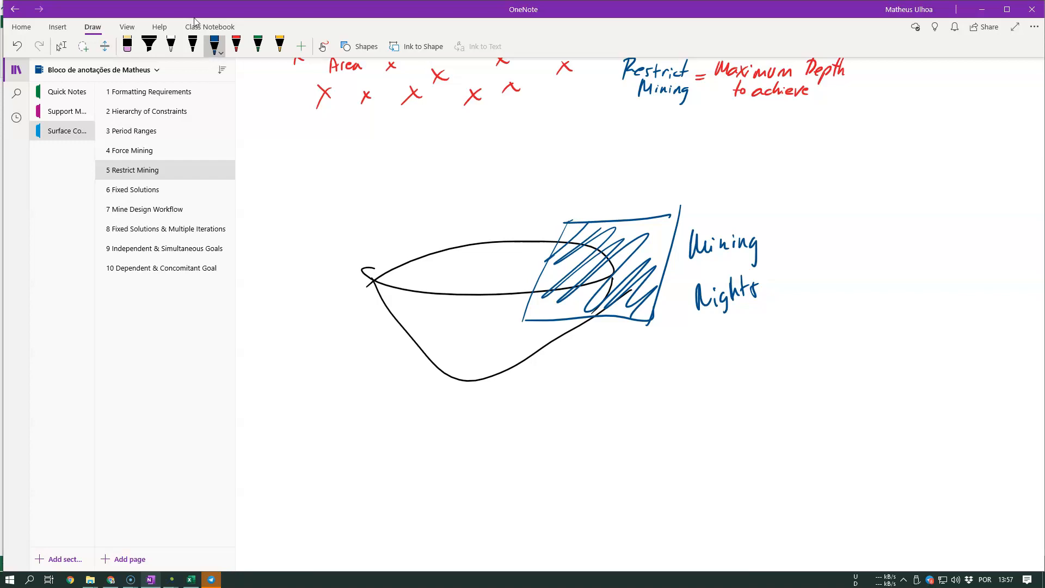
Mark six red crosses in two rows beneath the hatched blue block.
left_click(236, 45)
mouse_move(543, 325)
left_mouse_down()
mouse_move(560, 338)
mouse_move(549, 335)
left_mouse_up()
left_click_drag(590, 331, 592, 341)
left_click_drag(631, 332, 635, 348)
left_click_drag(576, 366, 591, 383)
left_click_drag(591, 366, 575, 383)
left_click_drag(612, 365, 616, 383)
left_click_drag(550, 366, 563, 380)
left_click_drag(564, 364, 550, 380)
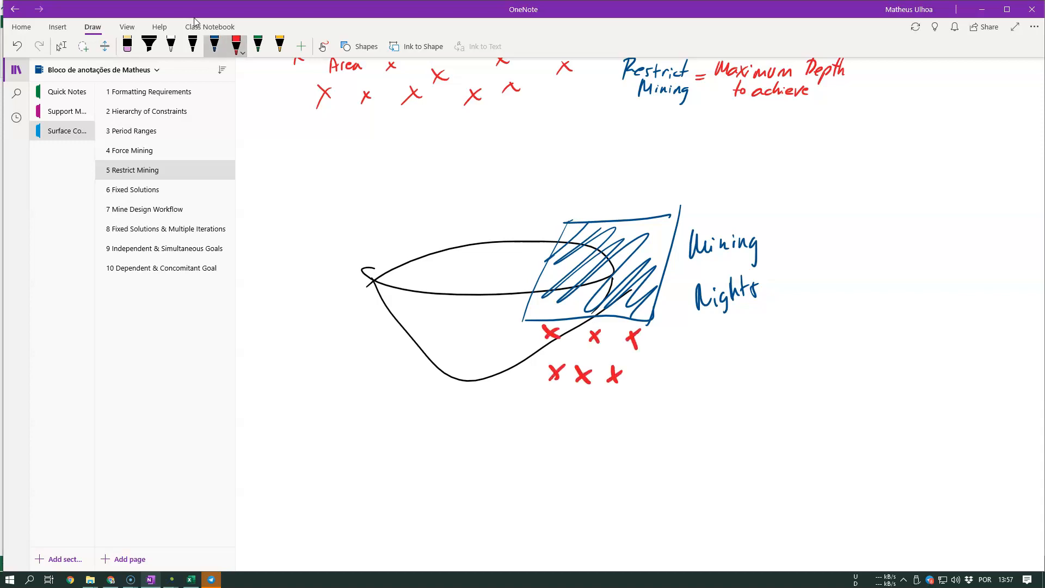
Draw dashed blue boundaries around the red crosses and a blue baseline running left beneath the pit.
left_click(214, 47)
left_click_drag(532, 403, 557, 405)
left_click_drag(585, 405, 591, 404)
left_click_drag(682, 219, 682, 260)
left_click_drag(681, 275, 681, 312)
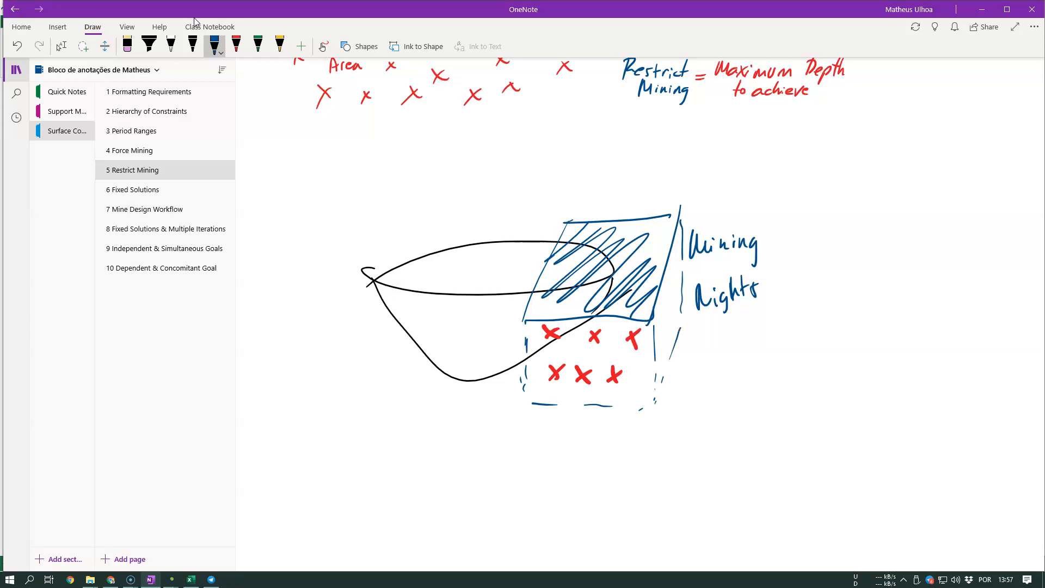
left_click_drag(522, 402, 300, 393)
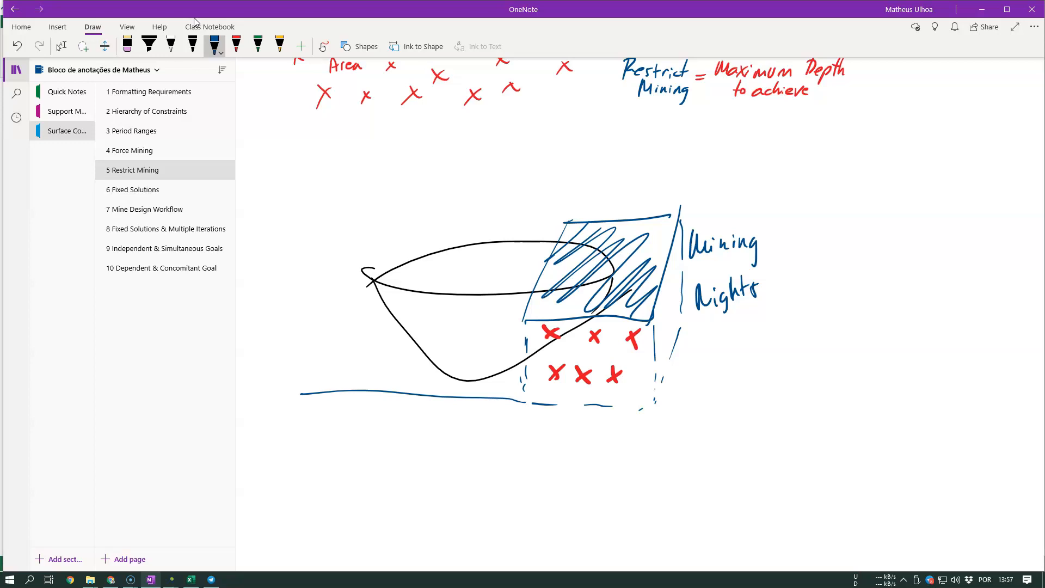
Switch to MiningMath and clear the force mining entries of the first and second period ranges.
mouse_move(171, 579)
left_click(224, 529)
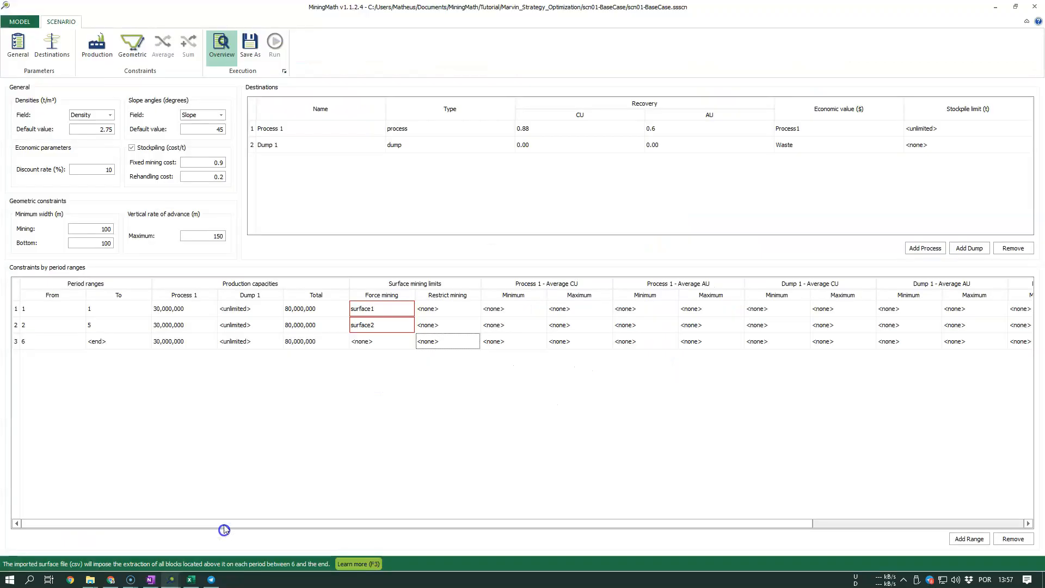
left_click(388, 322)
left_click_drag(392, 325, 324, 318)
key("BackSpace")
left_click(379, 312)
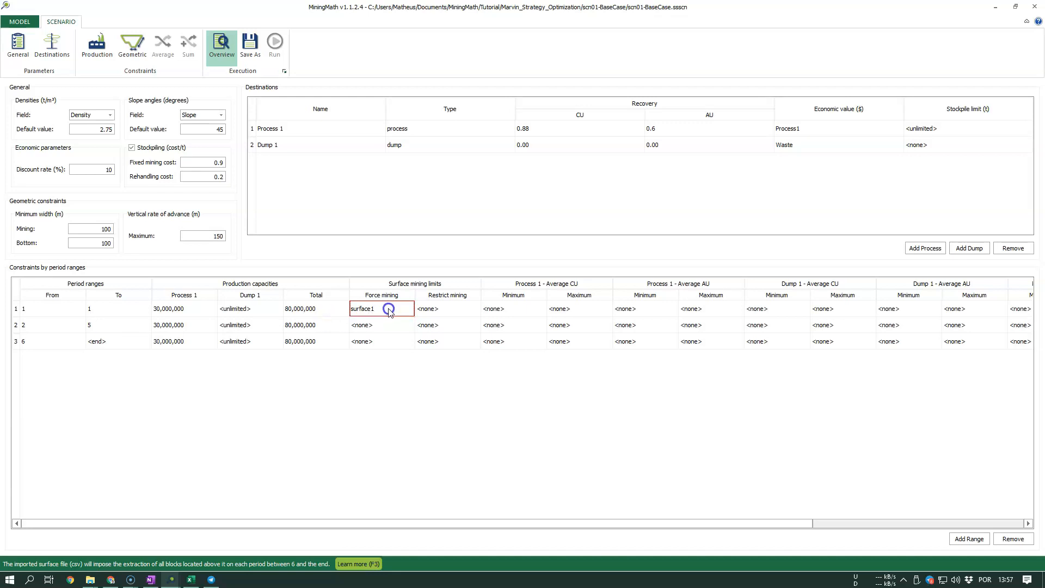
left_click_drag(390, 312, 333, 309)
key("BackSpace")
Set the first period range's restrict mining surface to RM.
left_click(468, 312)
left_click(468, 310)
left_click(455, 310)
left_click(662, 382)
double_click(450, 312)
left_click_drag(450, 311, 390, 311)
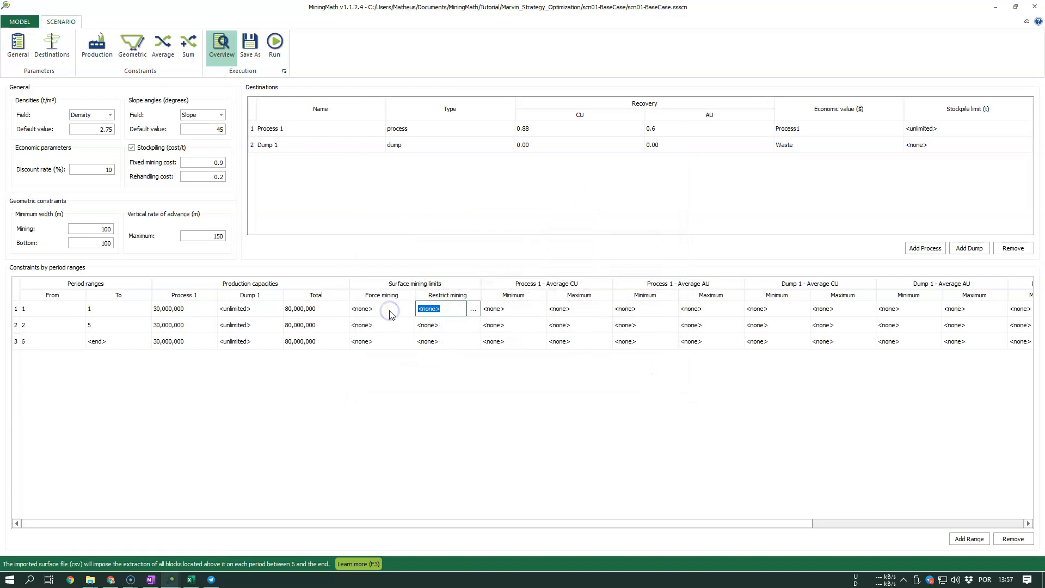
type("RM")
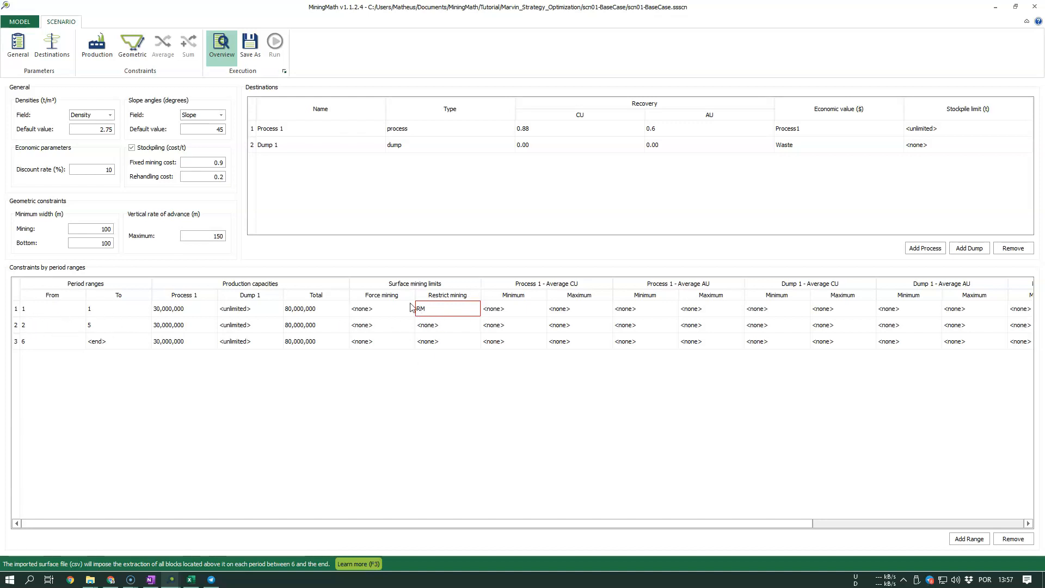
Clear the first period range's restrict mining entry and set the second range's restrict mining surface to RM.
left_click(456, 309)
left_click_drag(454, 309, 391, 309)
key("BackSpace")
double_click(446, 325)
left_click_drag(450, 325, 394, 325)
type("RM")
left_click(445, 343)
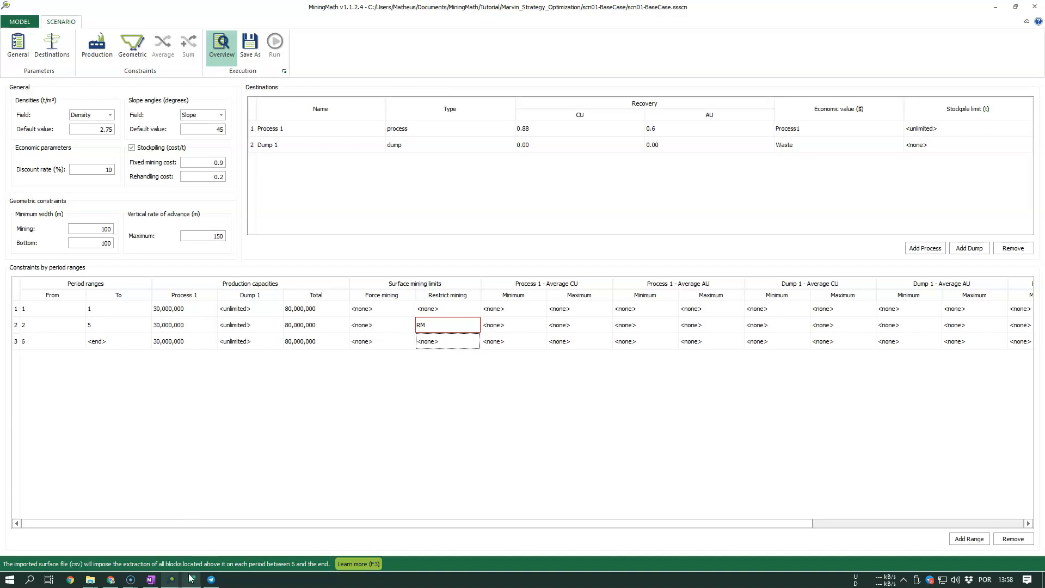
View the Mining Rights sketch in OneNote and return to MiningMath's restrict mining entry for the second period range.
left_click(157, 580)
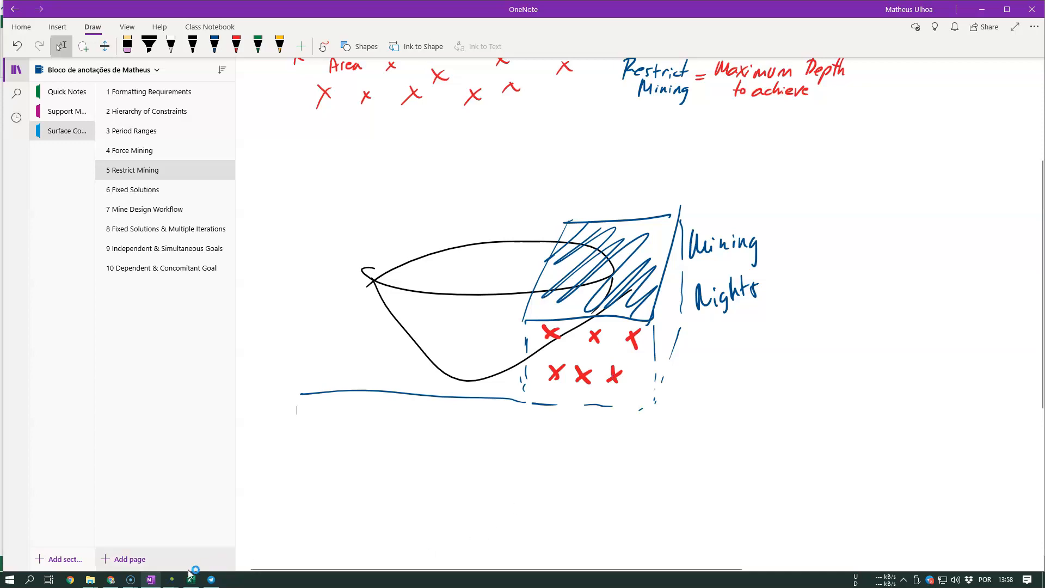
mouse_move(170, 580)
left_click(203, 561)
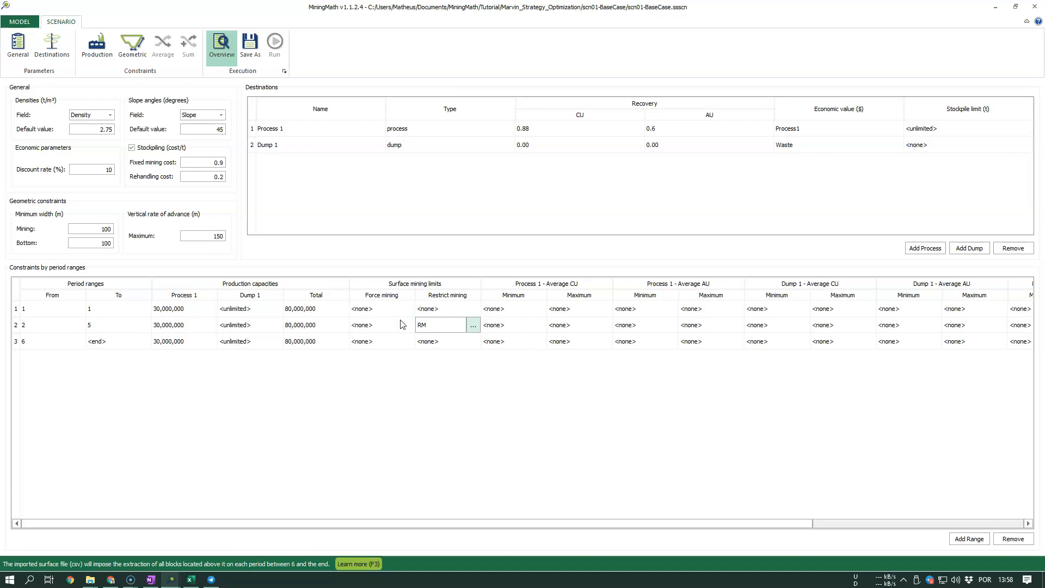
mouse_move(425, 327)
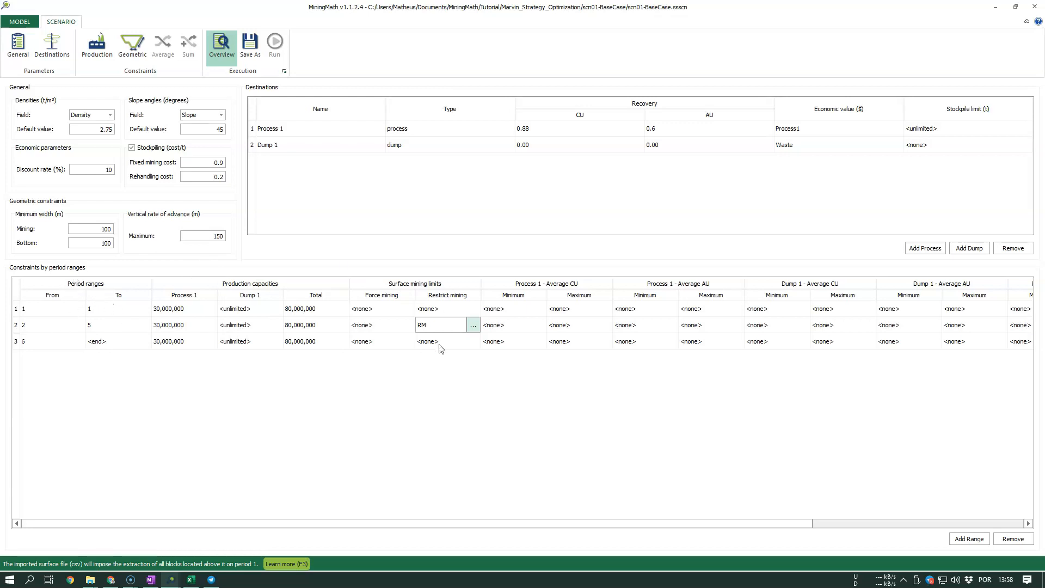
Switch to OneNote and view the mine design sketches on the Fixed Solutions page.
left_click(152, 579)
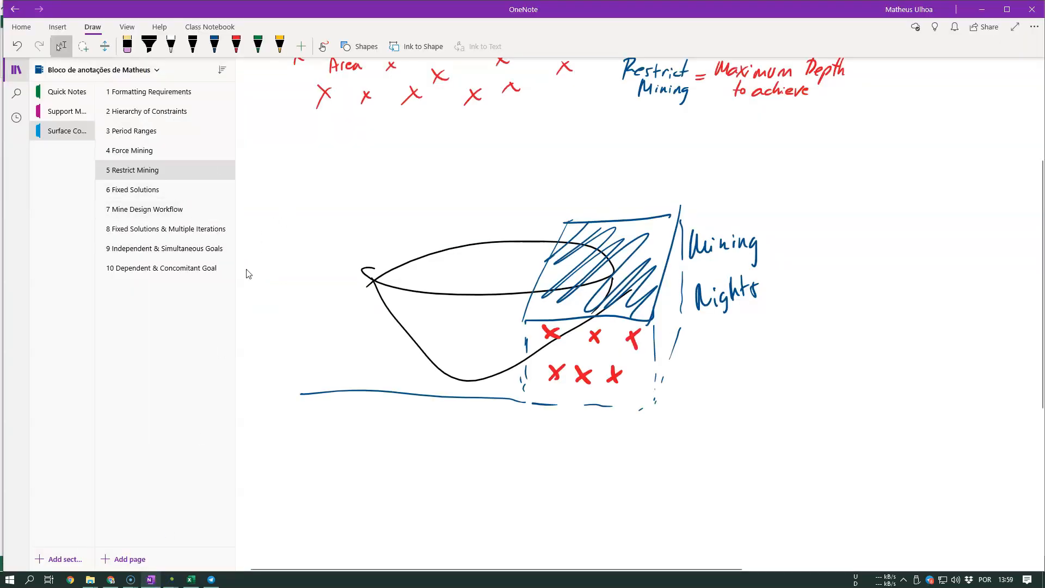
left_click(208, 186)
scroll(435, 285, "up", 15)
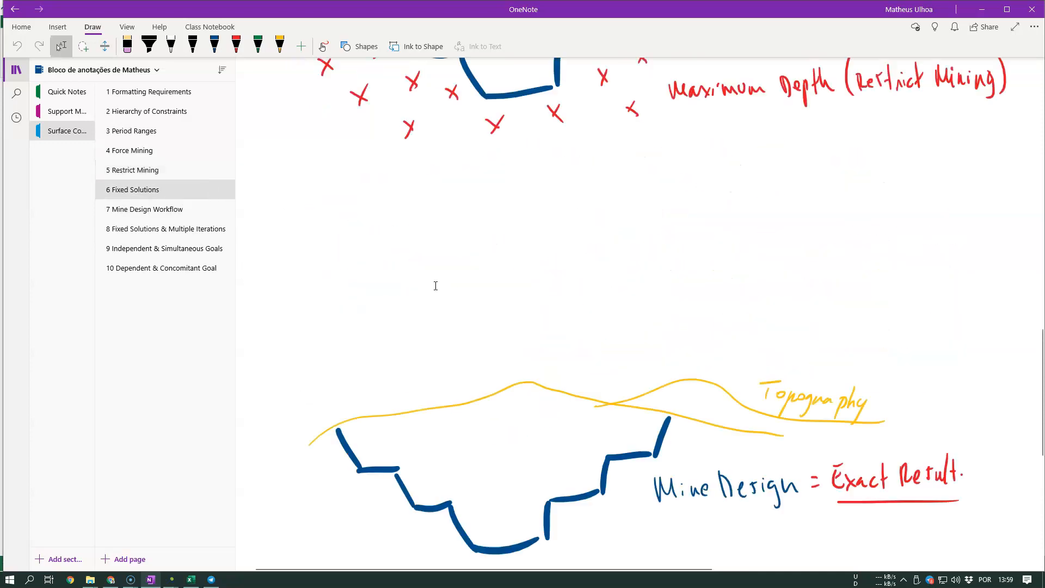